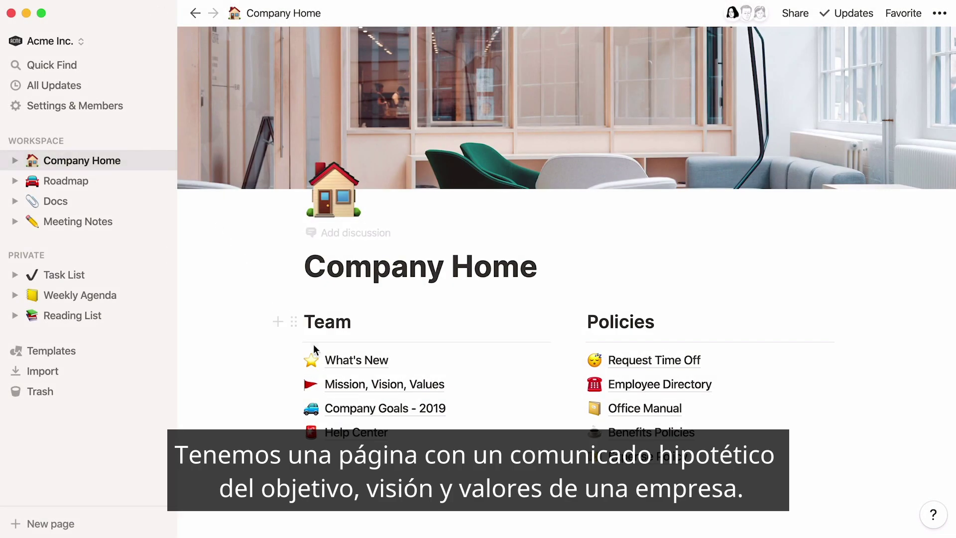
Step: On Mission, Vision, Values, type 'To make a contribution to the world by making tools for the mind…' under Mission
{"action": "left_click", "coordinate": [344, 384]}
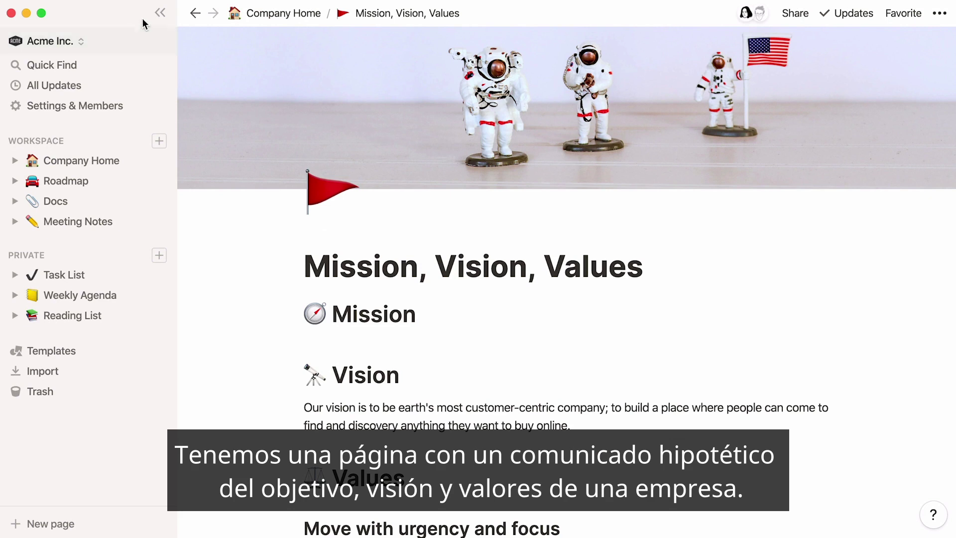
{"action": "left_click", "coordinate": [160, 12]}
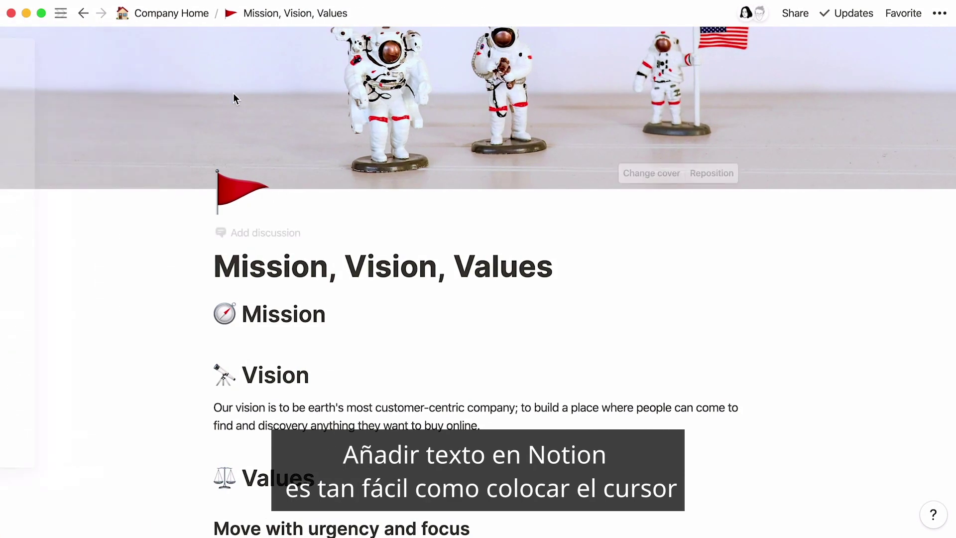
{"action": "left_click", "coordinate": [378, 312]}
{"action": "key", "text": "Return"}
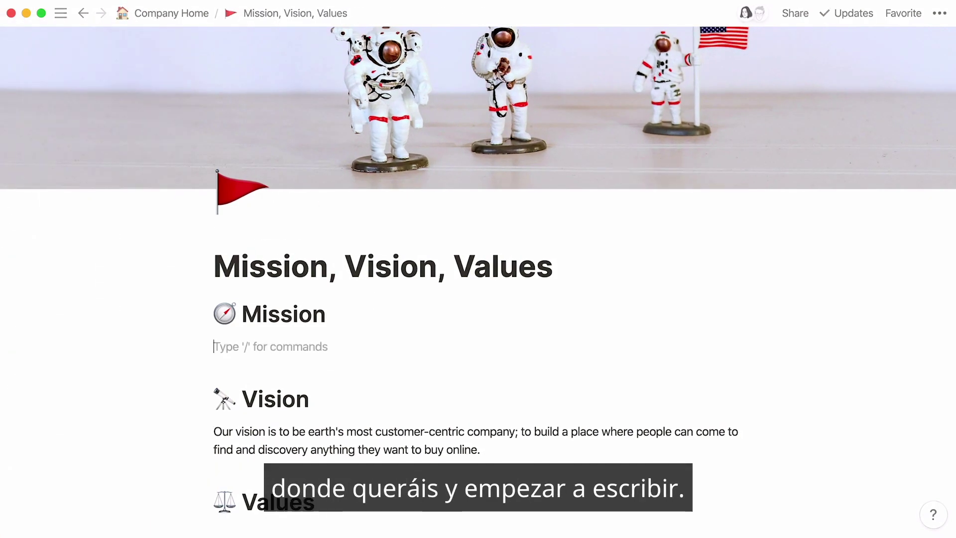
{"action": "type", "text": "To make a contribution to the world by ma"}
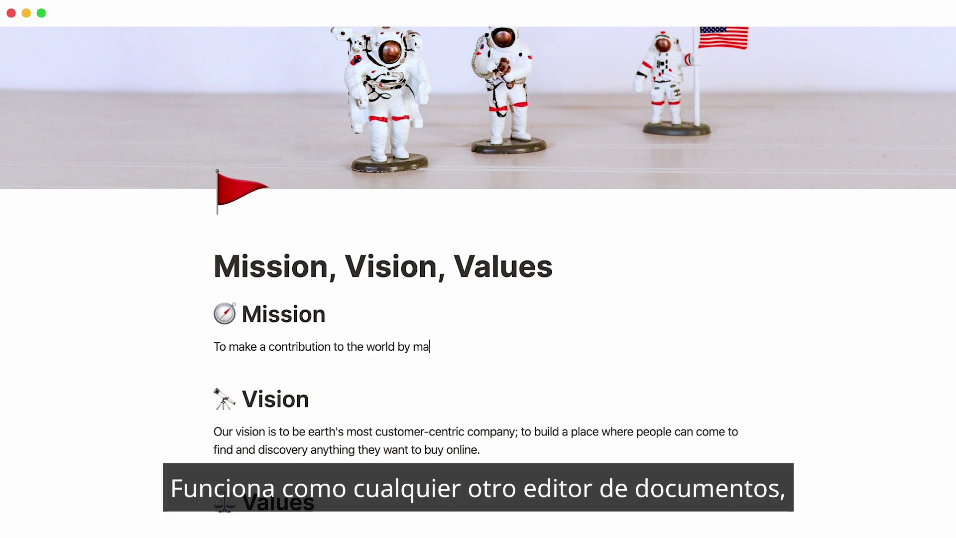
{"action": "type", "text": "king tools for the mind that advance humankind."}
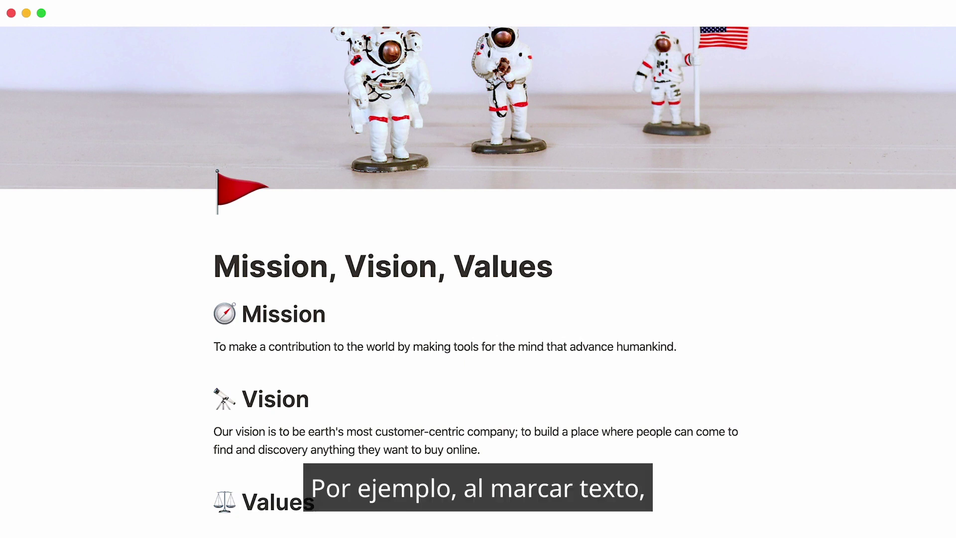
Step: Select the mission paragraph, browse its Turn into options unchanged, then add an empty block below
{"action": "triple_click", "coordinate": [324, 350]}
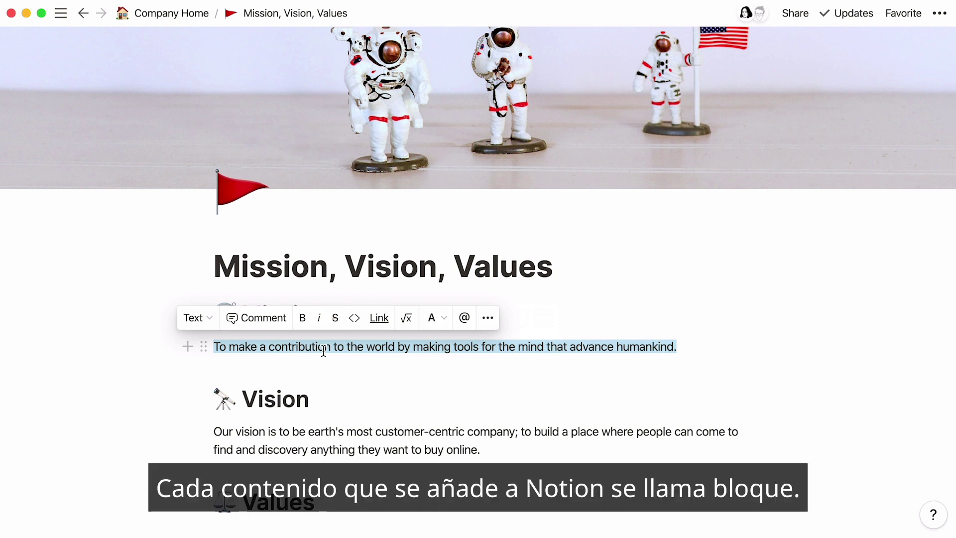
{"action": "left_click", "coordinate": [210, 321]}
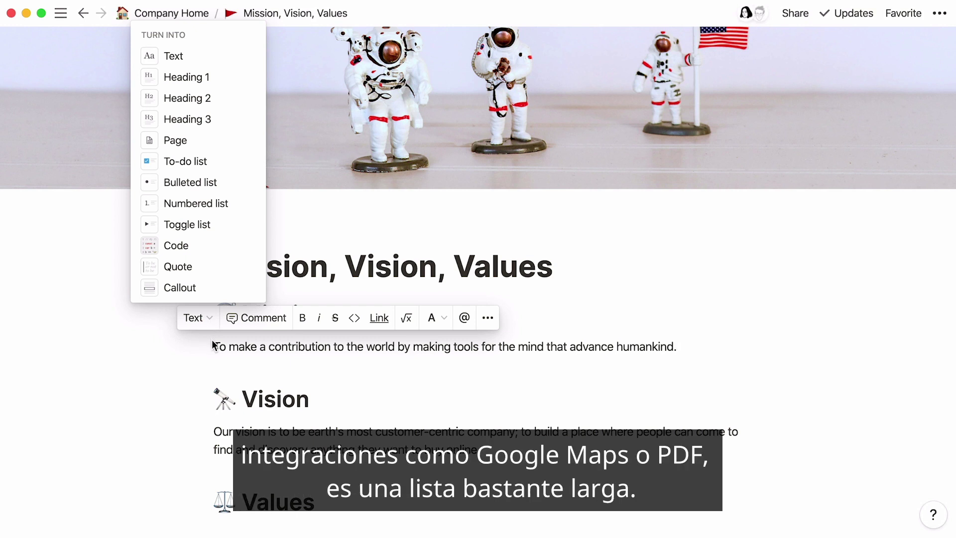
{"action": "key", "text": "Escape"}
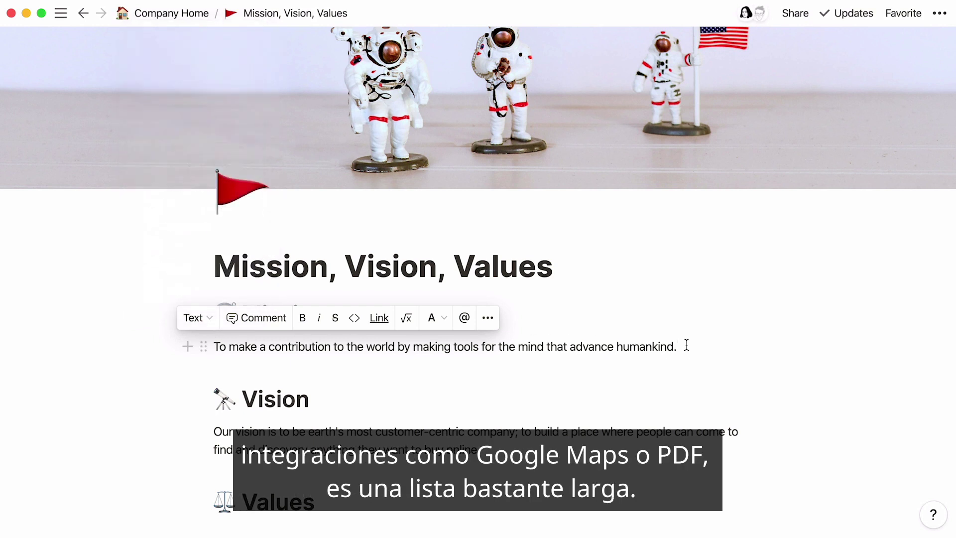
{"action": "key", "text": "Return"}
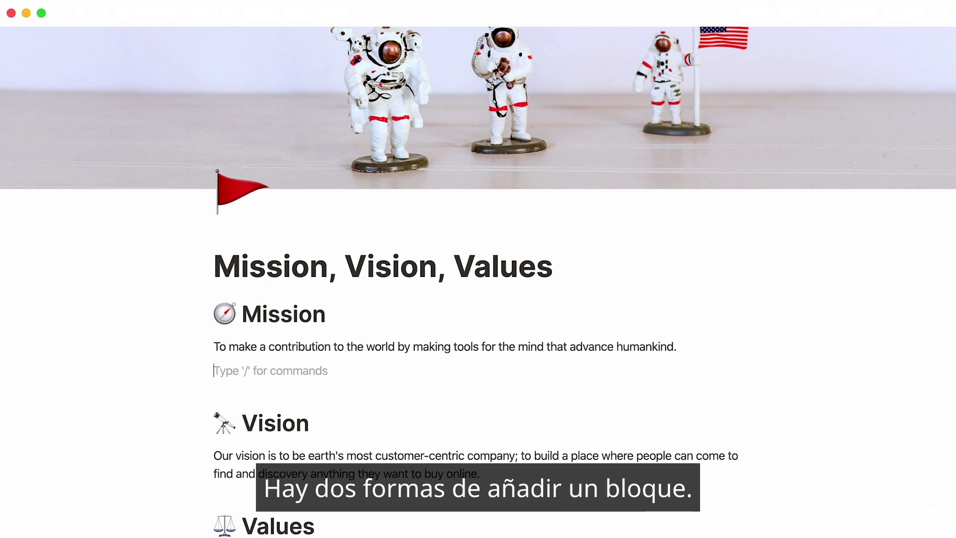
Step: Browse the margin's block-insert menu without inserting anything
{"action": "mouse_move", "coordinate": [252, 375]}
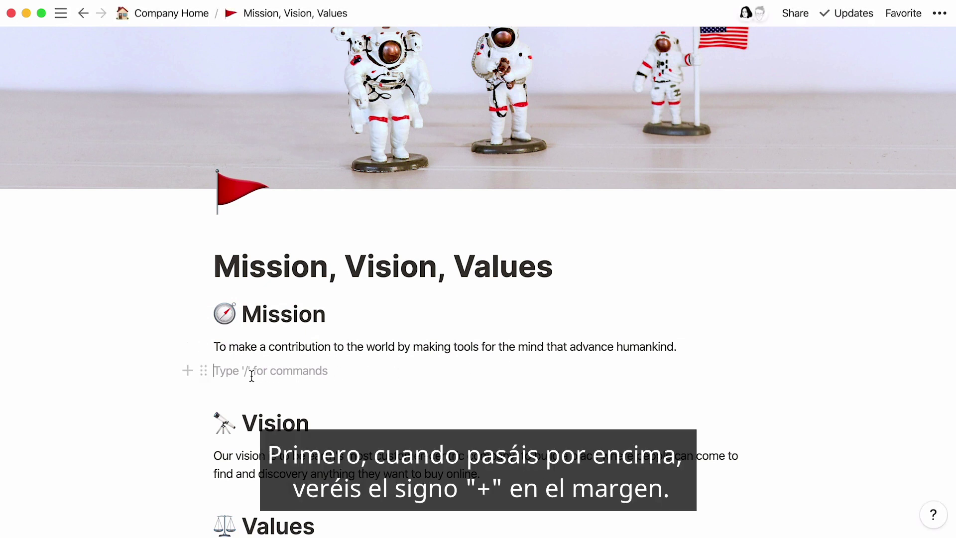
{"action": "left_click", "coordinate": [187, 373]}
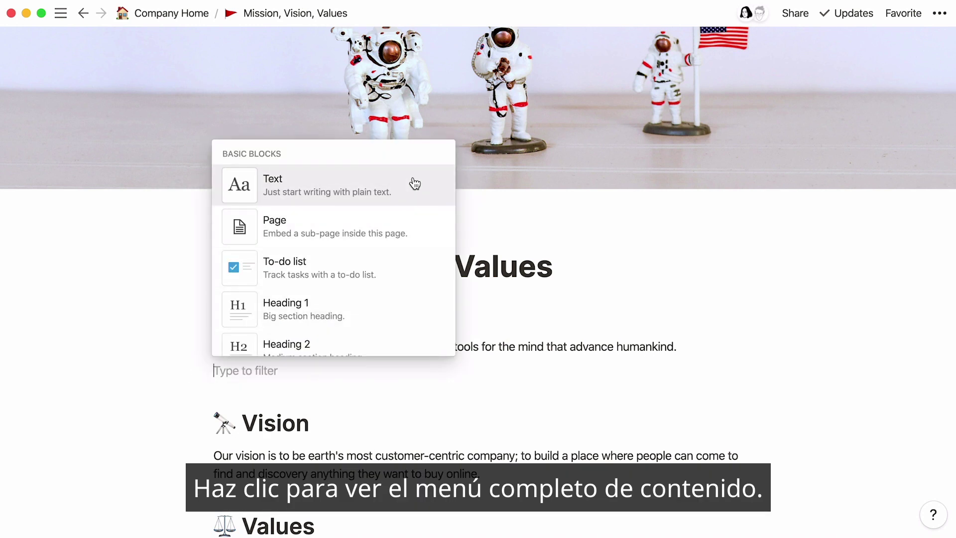
{"action": "scroll", "coordinate": [416, 183], "scroll_direction": "down", "scroll_amount": 15}
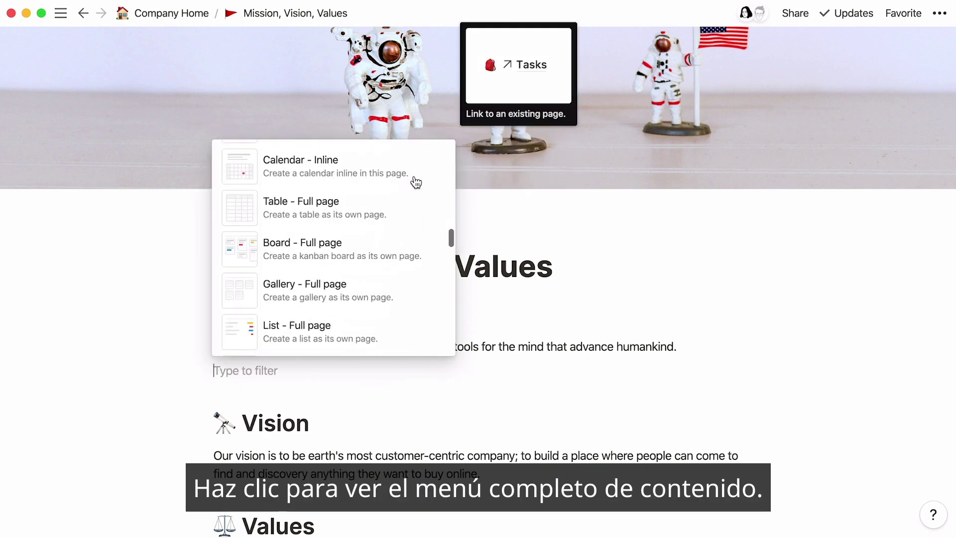
{"action": "scroll", "coordinate": [415, 184], "scroll_direction": "down", "scroll_amount": 5}
{"action": "key", "text": "Escape"}
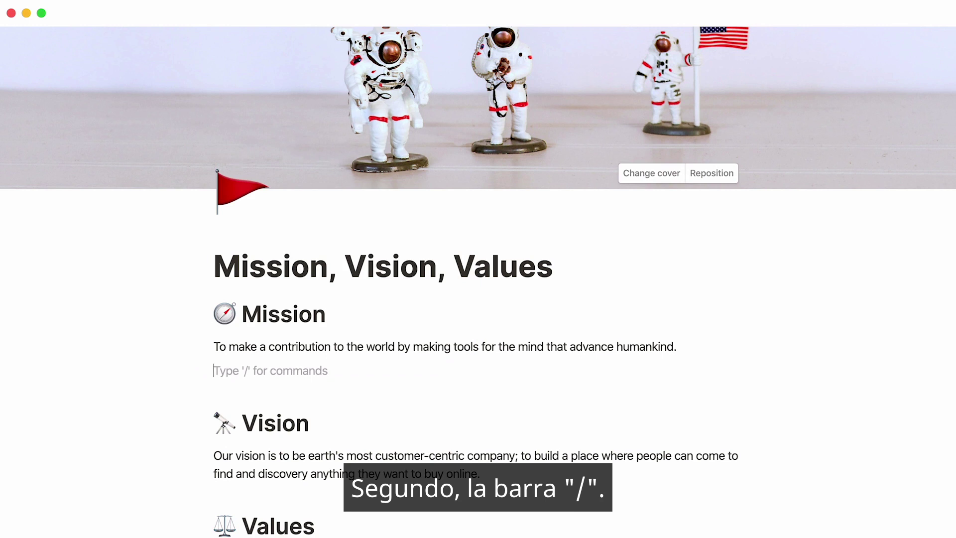
Step: Convert the empty block into a bulleted list item using the /bullet command
{"action": "type", "text": "/"}
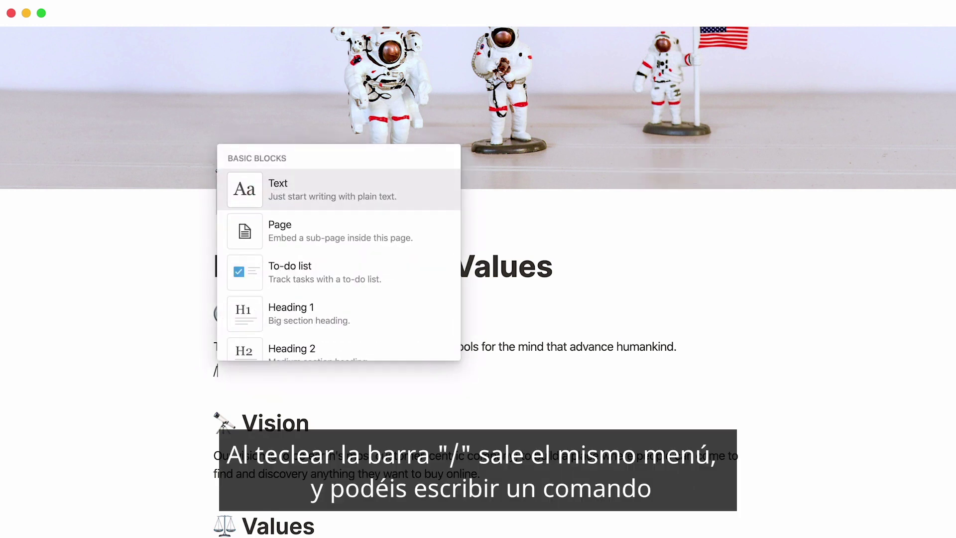
{"action": "type", "text": "to do"}
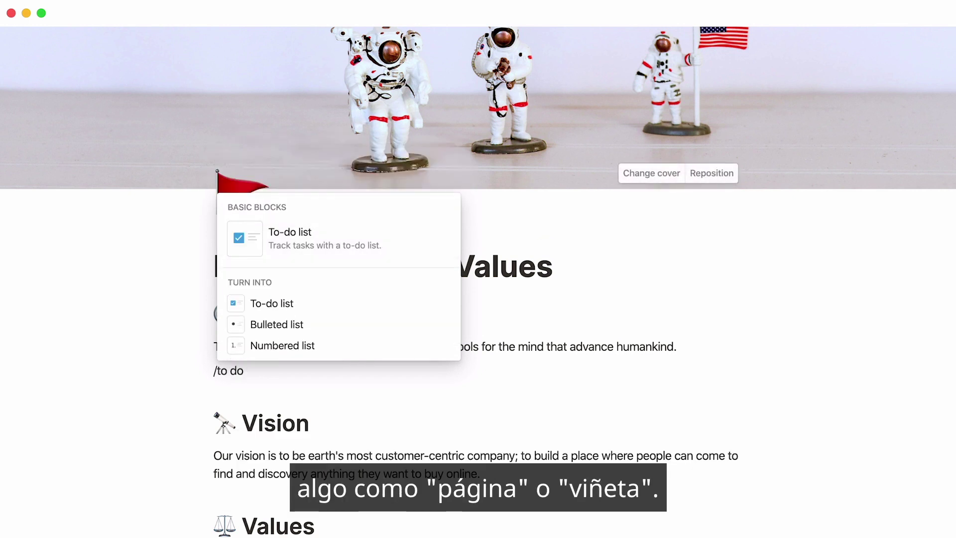
{"action": "key", "text": "BackSpace"}
{"action": "key", "text": "BackSpace"}
{"action": "key", "text": "BackSpace"}
{"action": "key", "text": "BackSpace"}
{"action": "key", "text": "BackSpace"}
{"action": "type", "text": "bullet"}
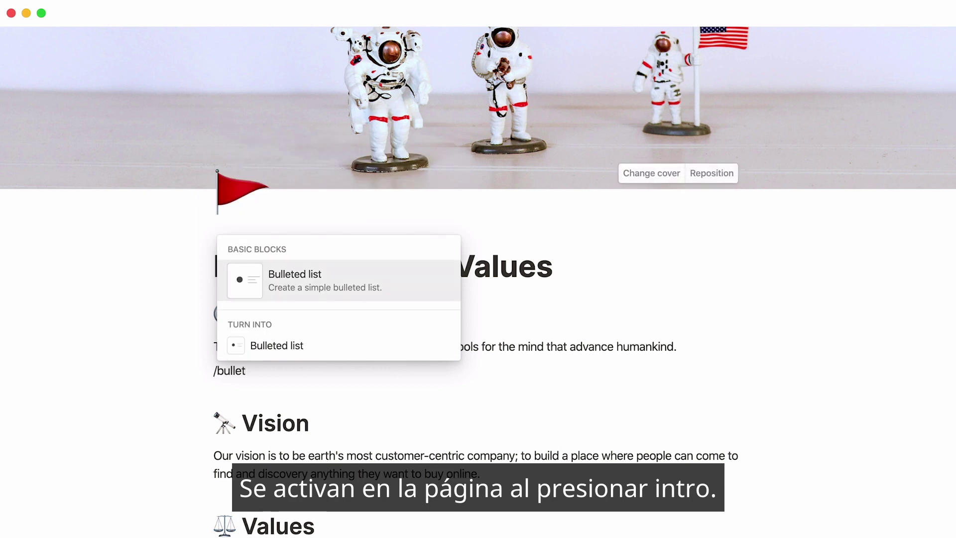
{"action": "key", "text": "Return"}
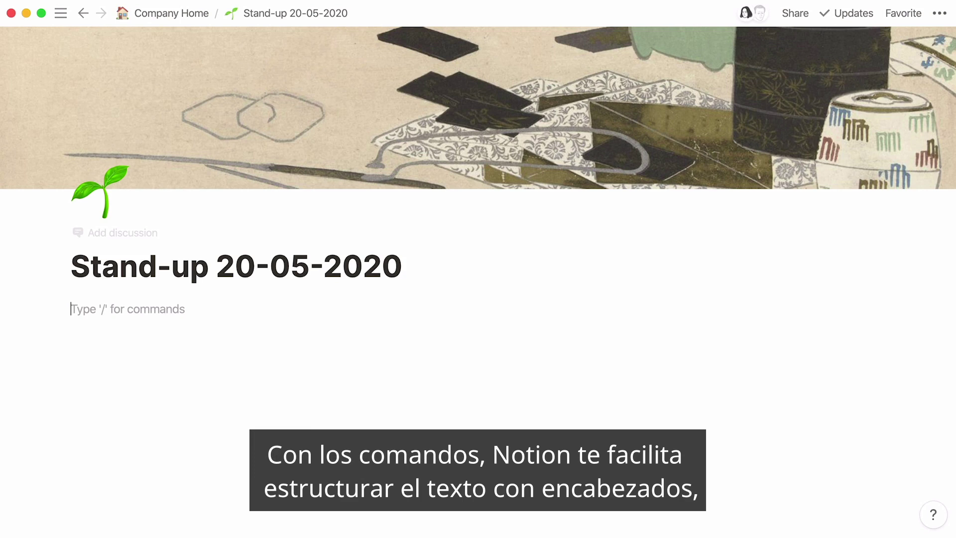
Step: Add a 'Notes' Heading 1 with a new block beneath it
{"action": "type", "text": "/"}
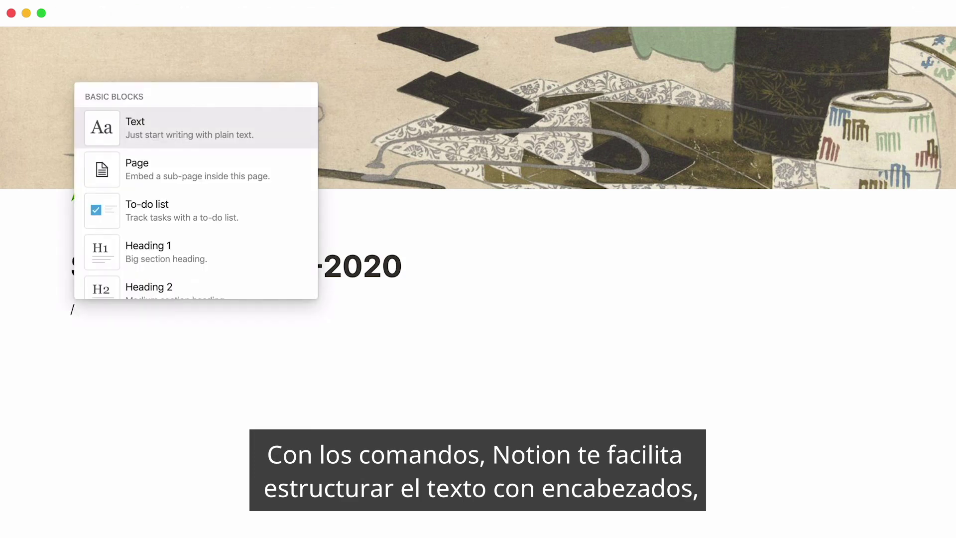
{"action": "key", "text": "Down"}
{"action": "key", "text": "Down"}
{"action": "key", "text": "Down"}
{"action": "key", "text": "Return"}
{"action": "type", "text": "Notes"}
{"action": "key", "text": "Return"}
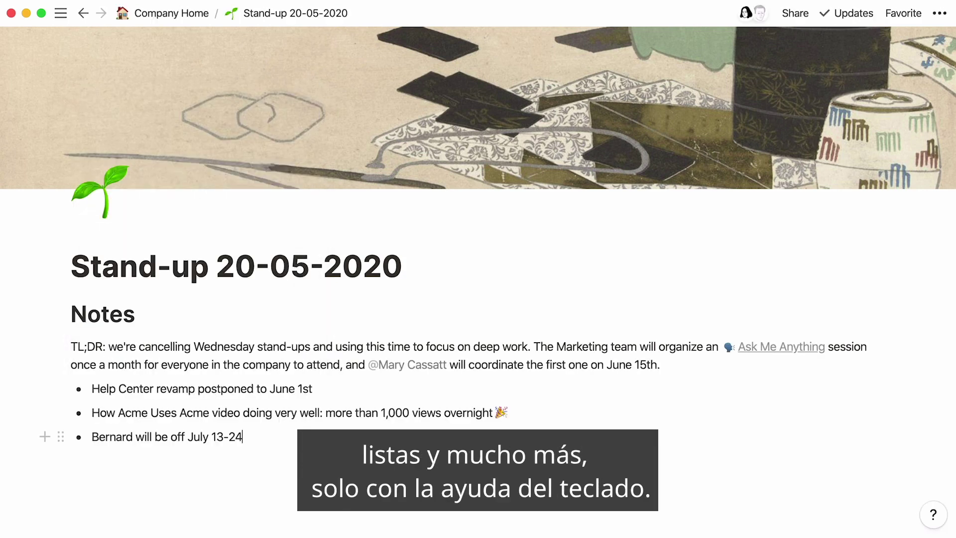
Step: Add an 'Action Items' Heading 2 followed by a to-do item
{"action": "key", "text": "Return"}
{"action": "key", "text": "Return"}
{"action": "type", "text": "/h2"}
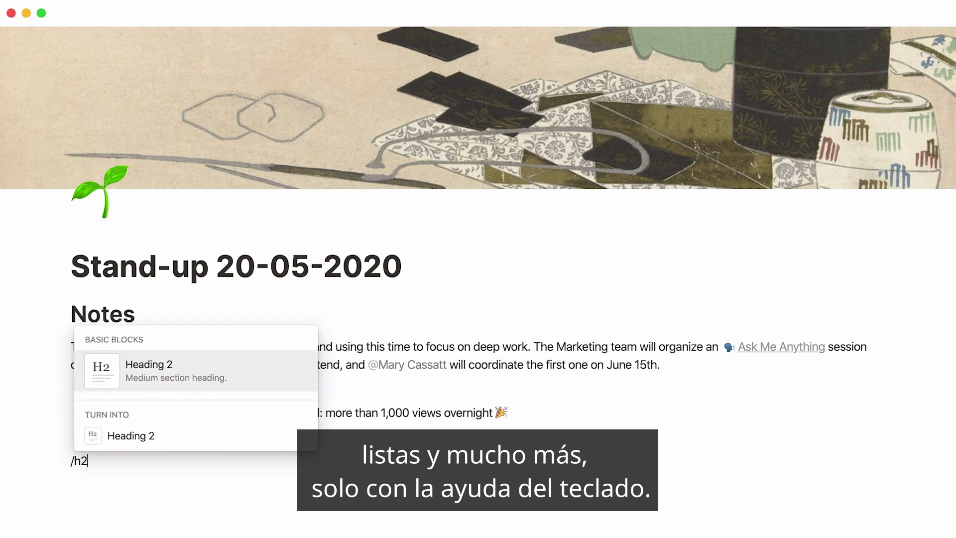
{"action": "key", "text": "Return"}
{"action": "type", "text": "Action Items"}
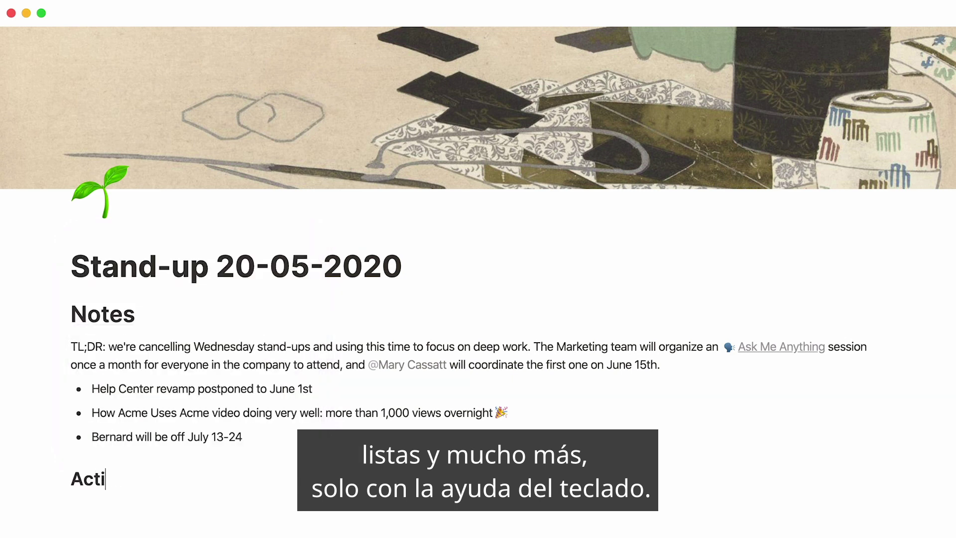
{"action": "key", "text": "Return"}
{"action": "type", "text": "/todo"}
{"action": "key", "text": "Return"}
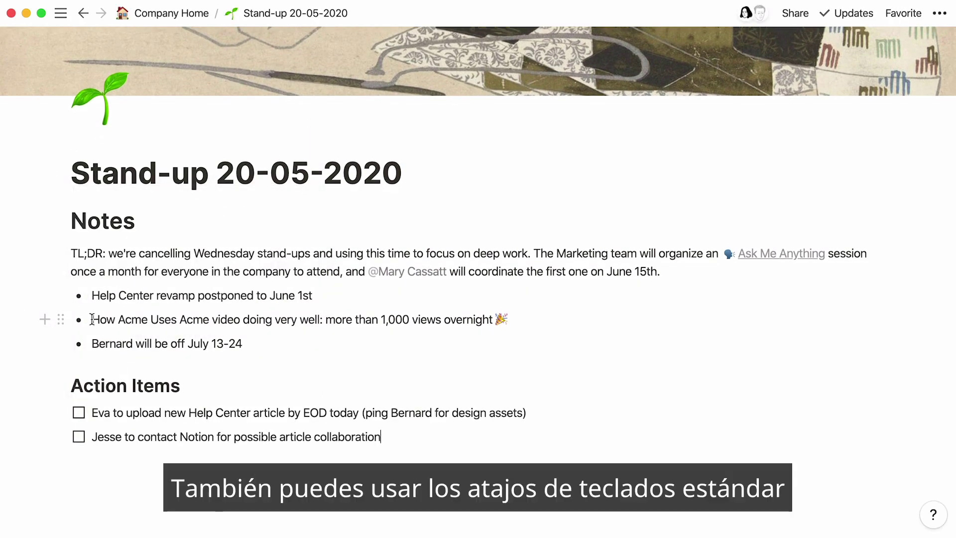
Step: Bold 'How Acme Uses Acme' and paste the if/else snippet formatted as code
{"action": "left_click_drag", "start_coordinate": [92, 319], "coordinate": [207, 320]}
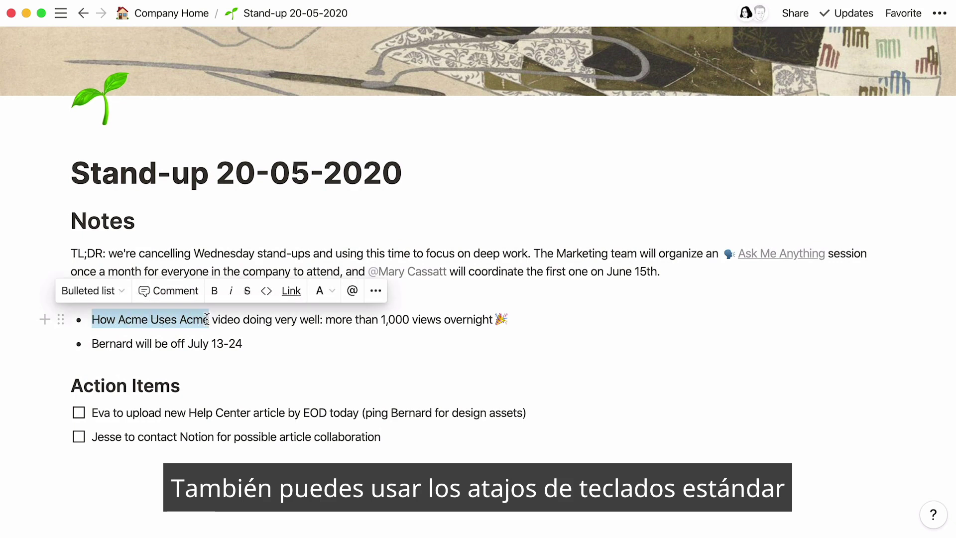
{"action": "left_click", "coordinate": [214, 291]}
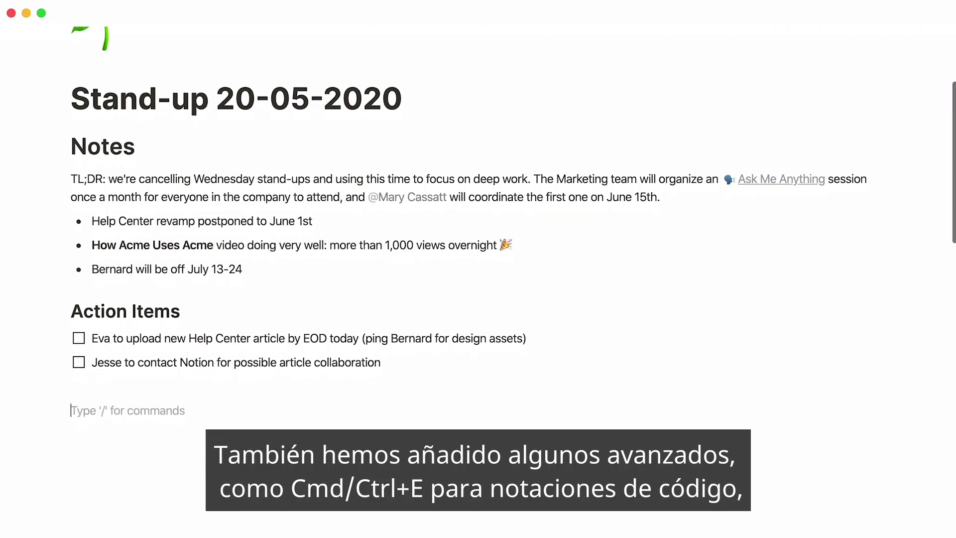
{"action": "scroll", "coordinate": [478, 269], "scroll_direction": "down", "scroll_amount": 2}
{"action": "type", "text": "if (hour < 18) { greeting = \"Good day\"; } else { greeting = \"Good evening\"; }"}
{"action": "left_click_drag", "start_coordinate": [115, 446], "coordinate": [70, 380]}
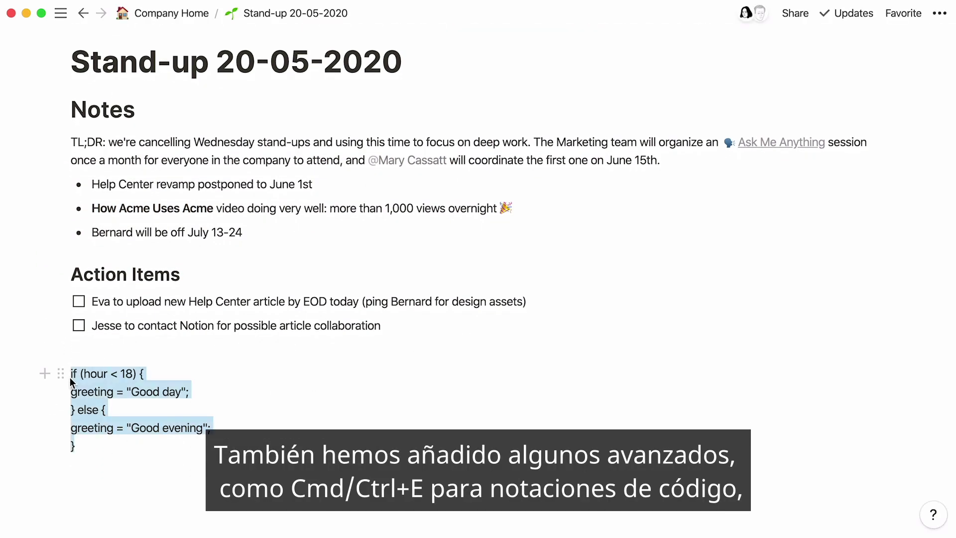
{"action": "left_click", "coordinate": [212, 345]}
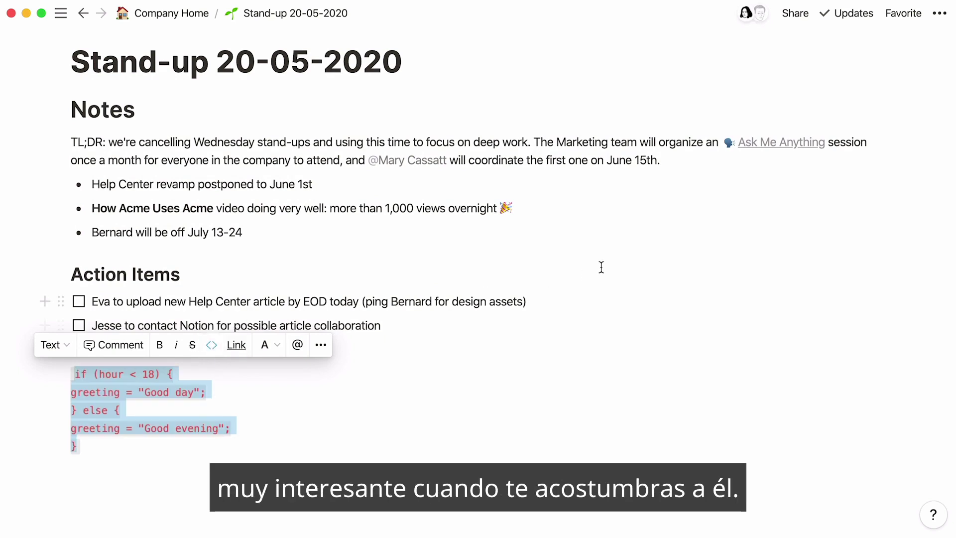
{"action": "scroll", "coordinate": [629, 257], "scroll_direction": "up", "scroll_amount": 5}
{"action": "left_click", "coordinate": [448, 269]}
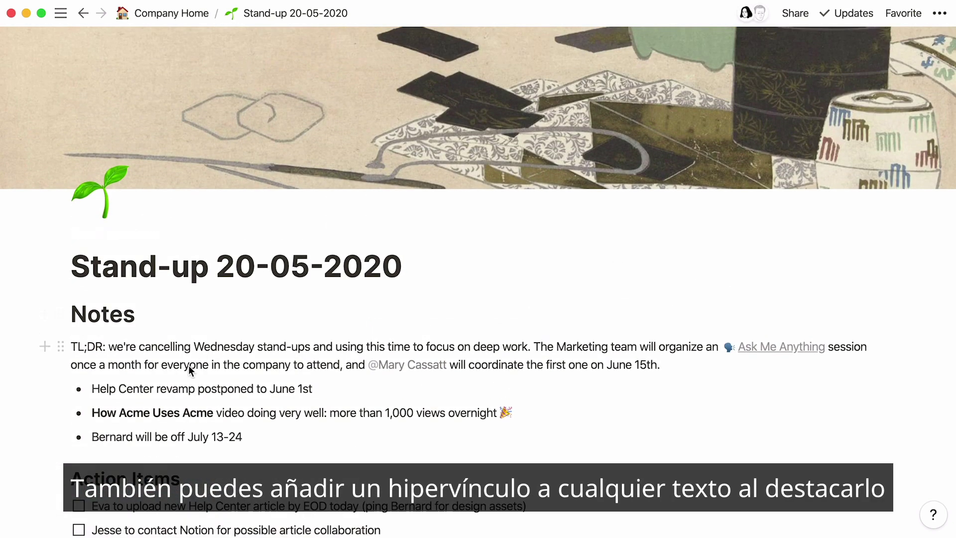
Step: Link 'Help Center' and give it a brown background
{"action": "left_click_drag", "start_coordinate": [153, 389], "coordinate": [95, 391]}
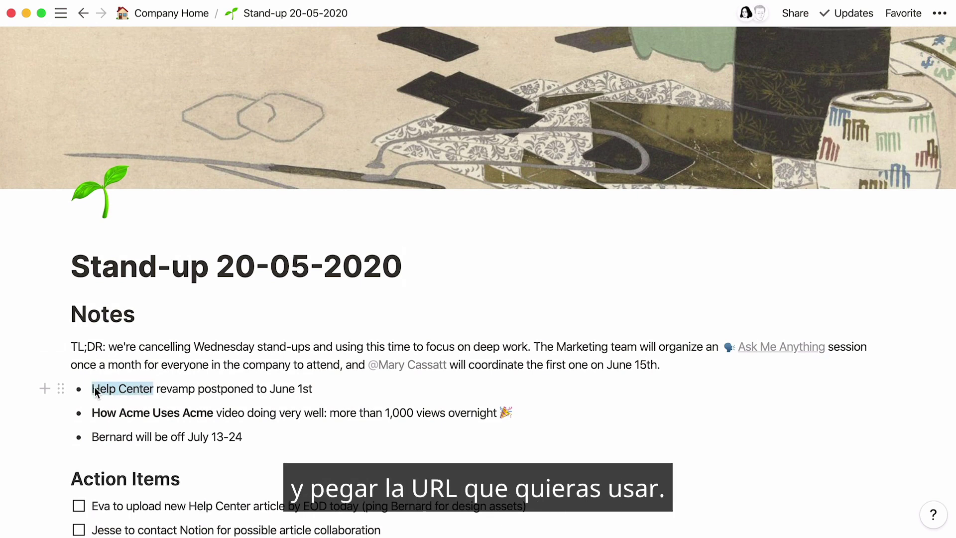
{"action": "key", "text": "super+v"}
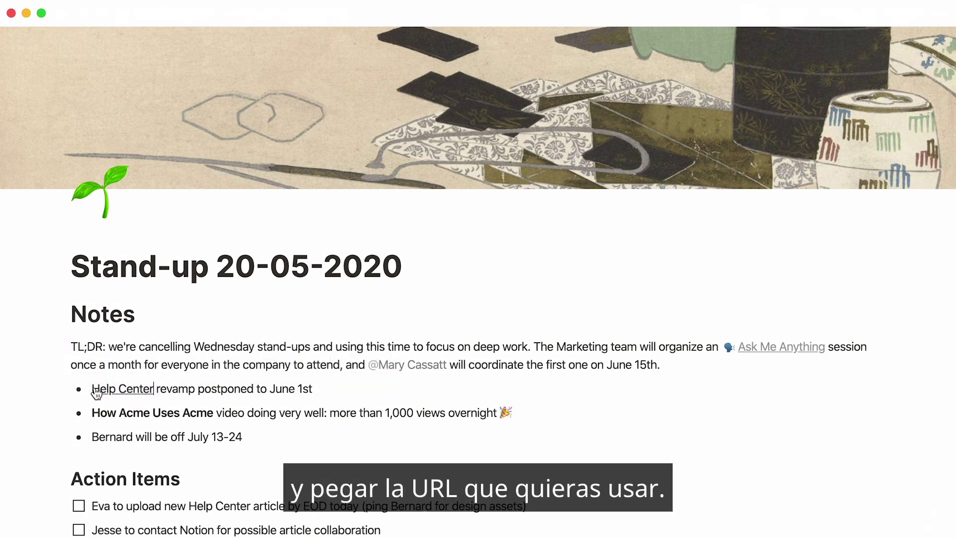
{"action": "left_click_drag", "start_coordinate": [155, 390], "coordinate": [97, 388]}
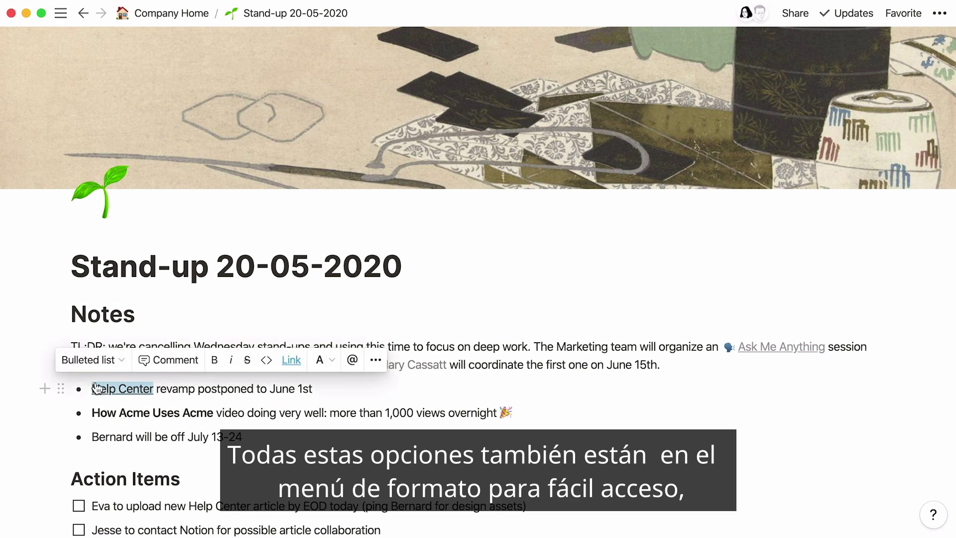
{"action": "left_click", "coordinate": [330, 369]}
{"action": "left_click", "coordinate": [330, 323]}
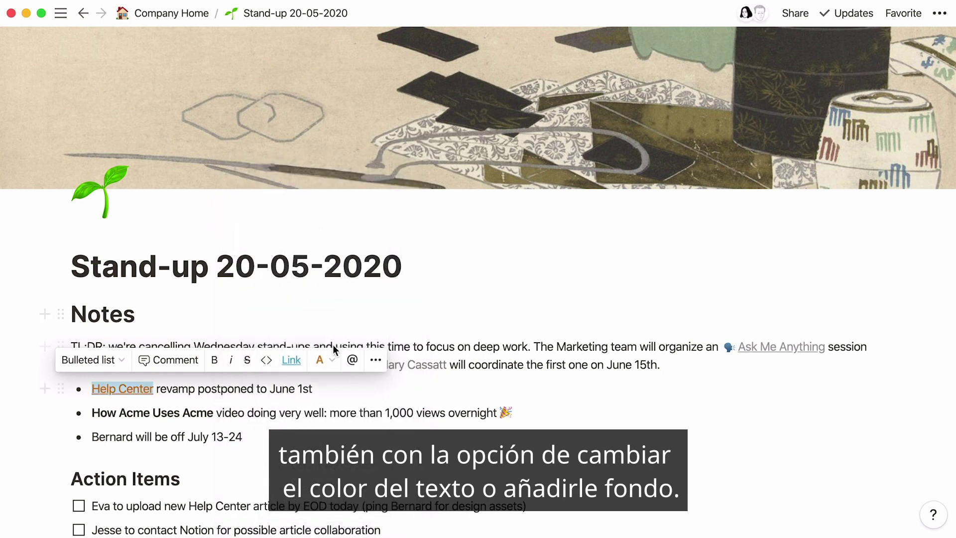
{"action": "left_click", "coordinate": [320, 360]}
{"action": "scroll", "coordinate": [331, 367], "scroll_direction": "down", "scroll_amount": 3}
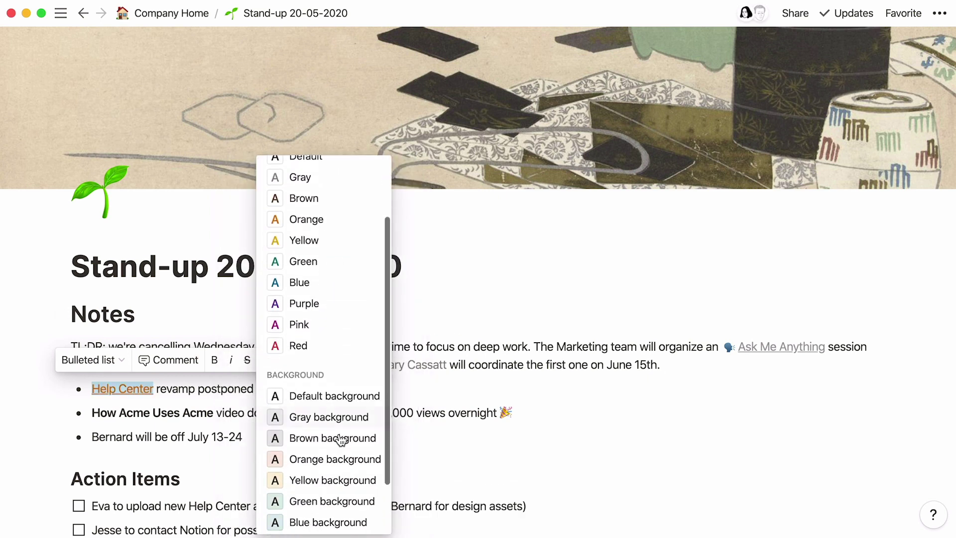
{"action": "left_click", "coordinate": [341, 439]}
{"action": "left_click", "coordinate": [342, 455]}
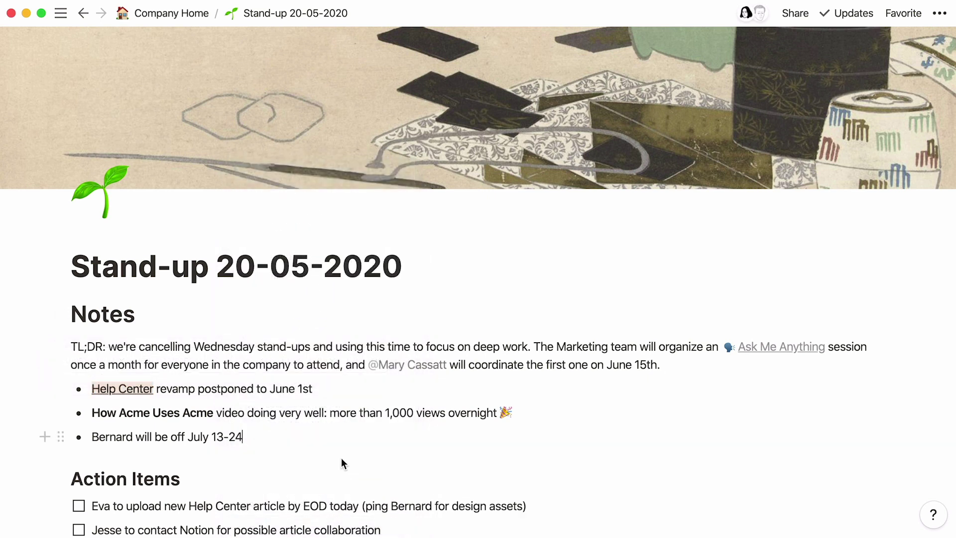
Step: Turn the TL;DR paragraph red with the /red command
{"action": "left_click", "coordinate": [70, 351]}
{"action": "type", "text": "/red"}
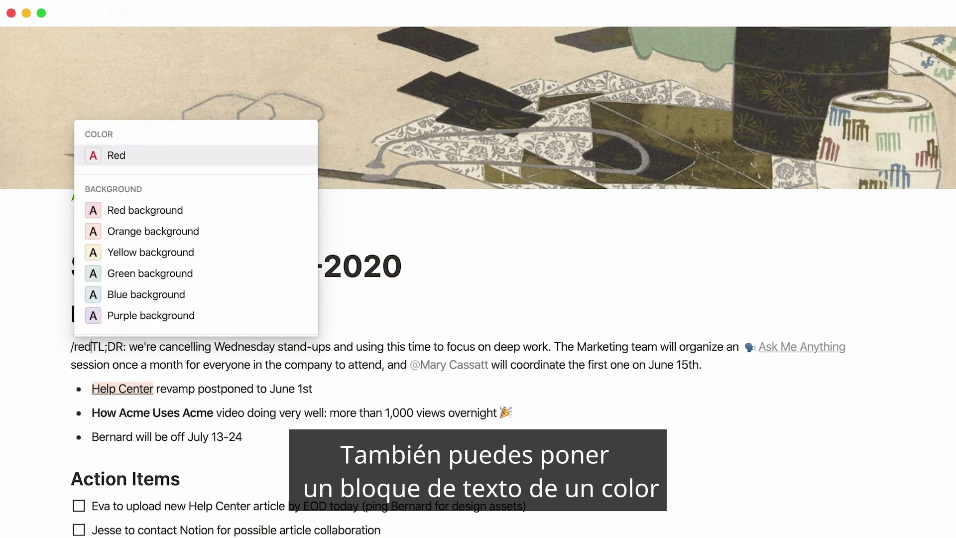
{"action": "key", "text": "Return"}
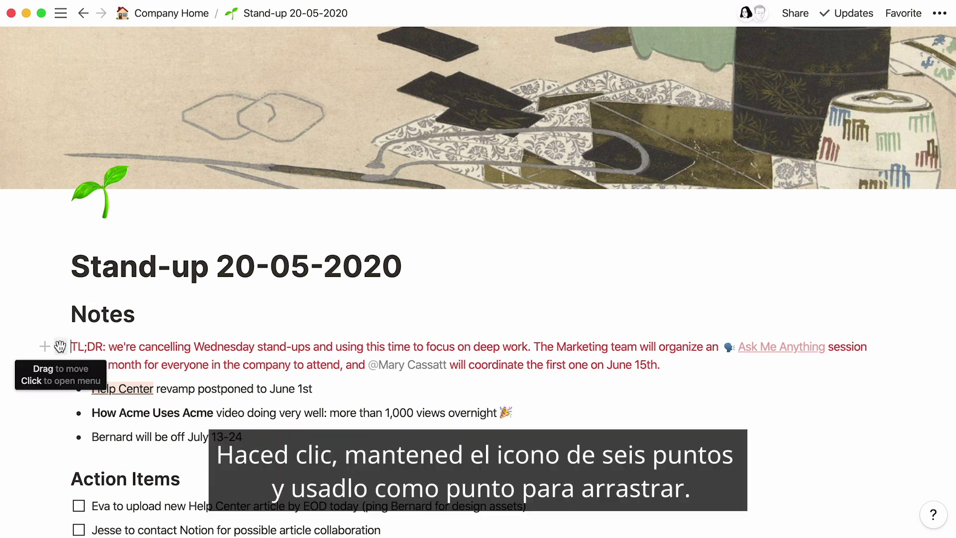
Step: Move TL;DR above Notes and arrange Notes and Action Items with its to-dos as side-by-side columns
{"action": "left_click_drag", "start_coordinate": [60, 347], "coordinate": [61, 296]}
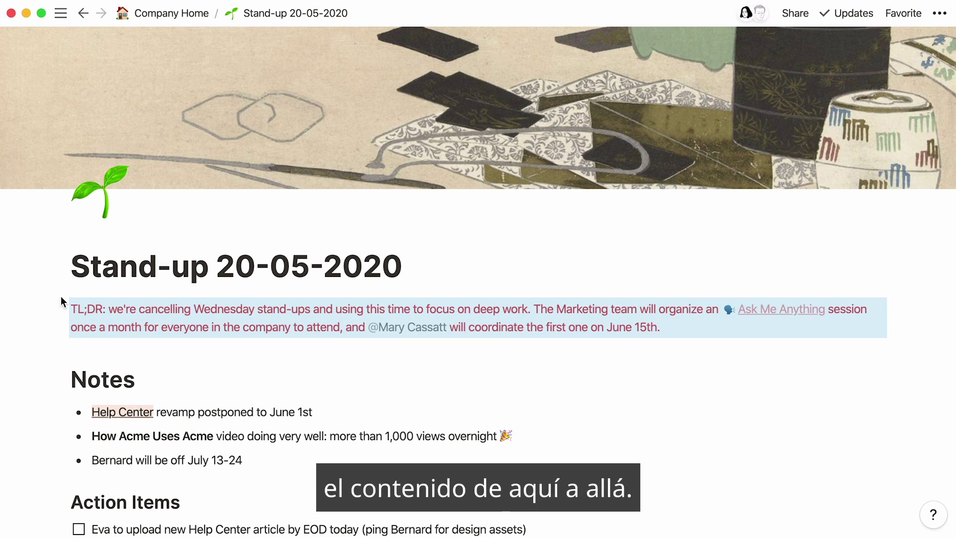
{"action": "left_click_drag", "start_coordinate": [60, 502], "coordinate": [896, 380]}
{"action": "left_click_drag", "start_coordinate": [45, 451], "coordinate": [60, 388]}
{"action": "left_click_drag", "start_coordinate": [390, 521], "coordinate": [228, 472]}
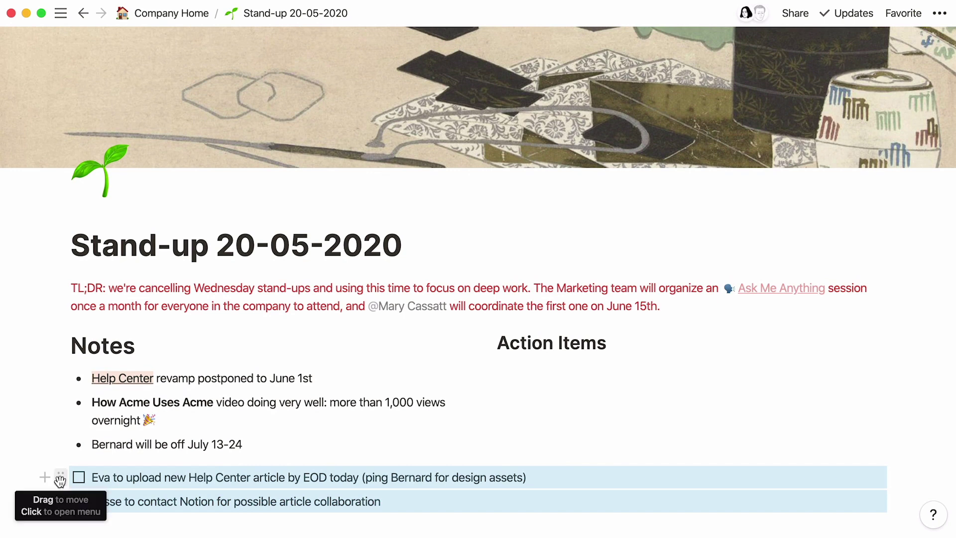
{"action": "left_click_drag", "start_coordinate": [60, 480], "coordinate": [585, 366]}
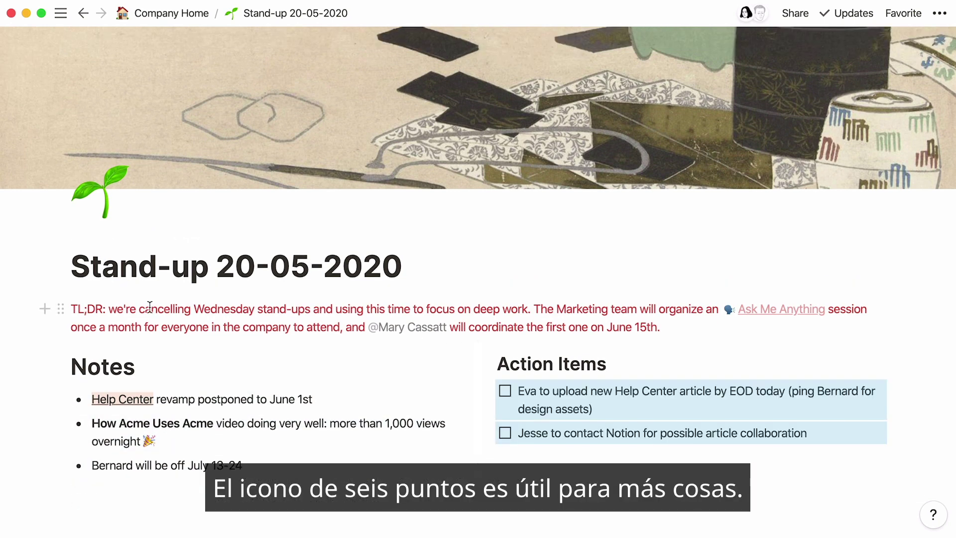
Step: Reset the TL;DR block to Default colour and turn it into a Heading 3
{"action": "left_click", "coordinate": [70, 309]}
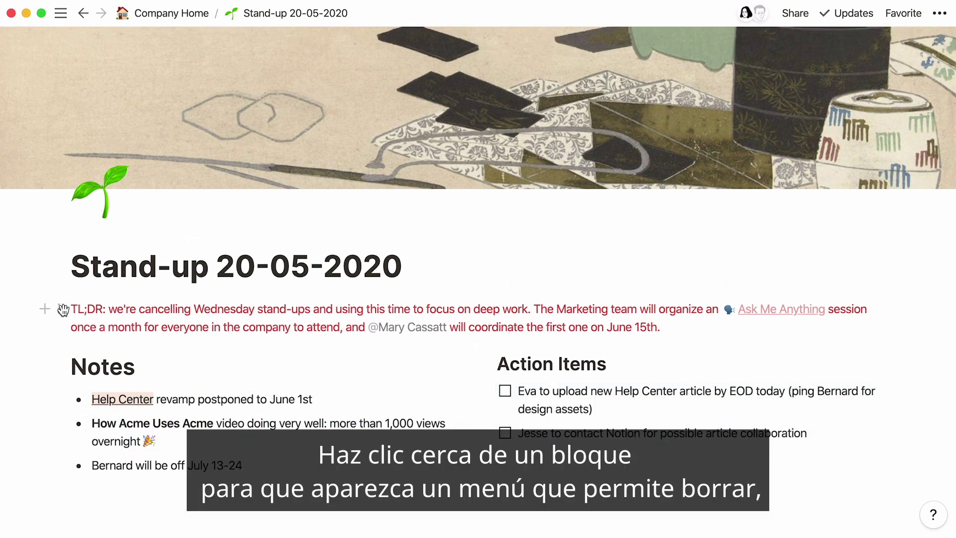
{"action": "left_click", "coordinate": [62, 310]}
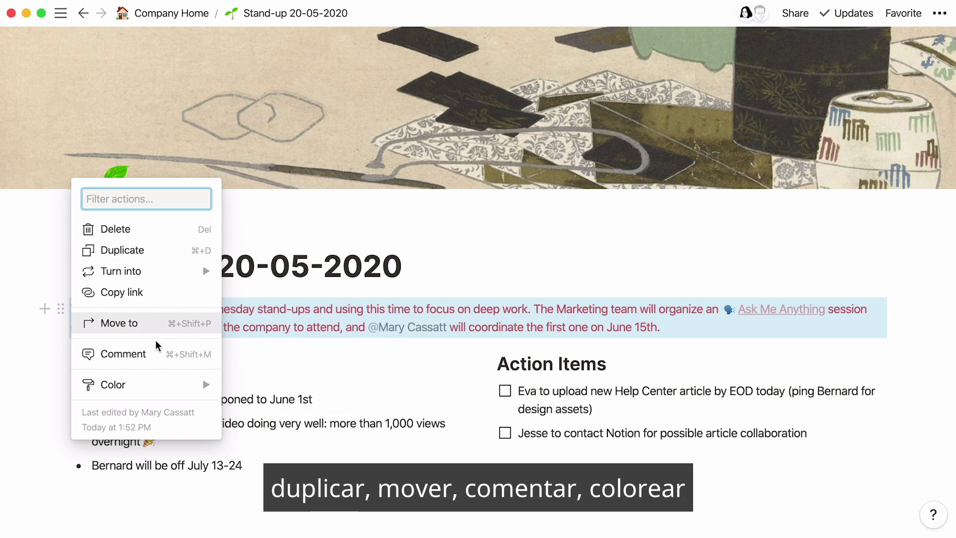
{"action": "mouse_move", "coordinate": [166, 384]}
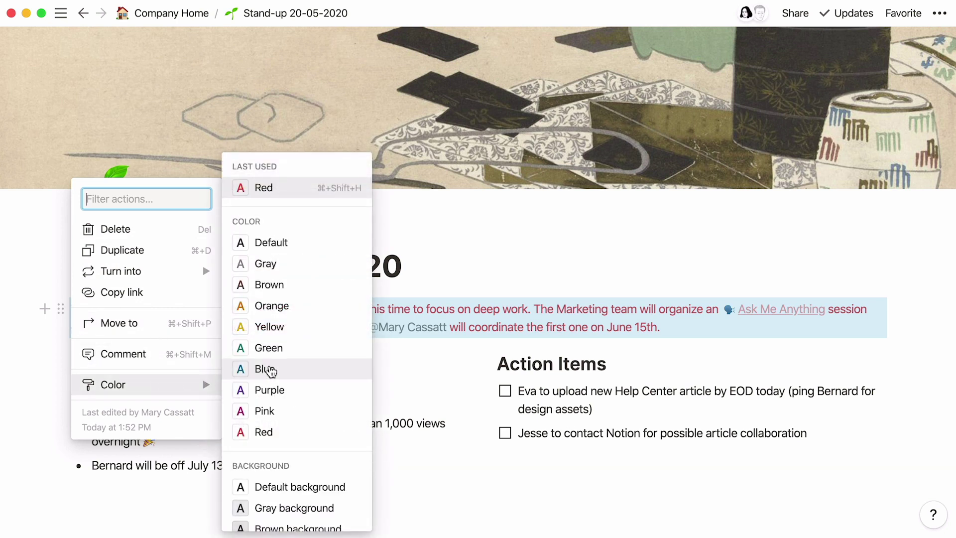
{"action": "left_click", "coordinate": [301, 243]}
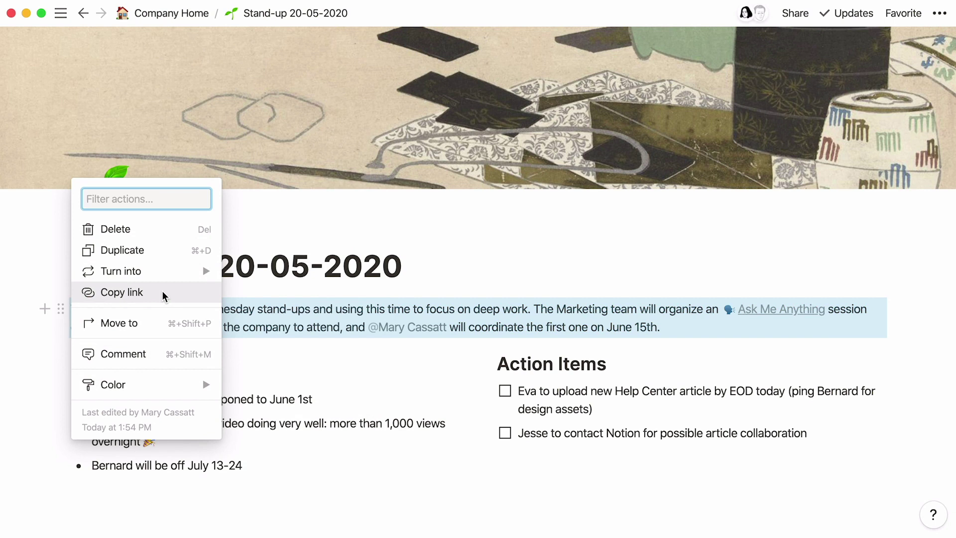
{"action": "mouse_move", "coordinate": [167, 272]}
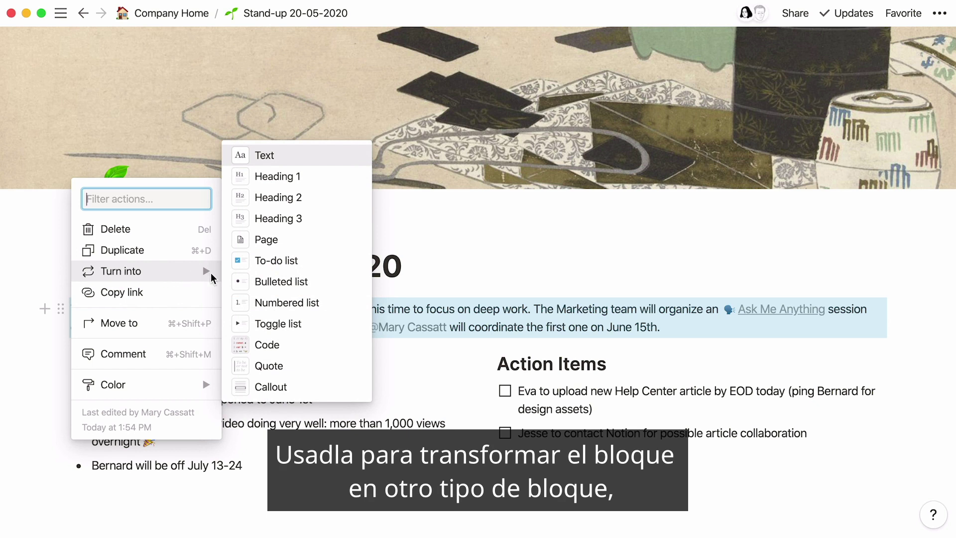
{"action": "left_click", "coordinate": [287, 218]}
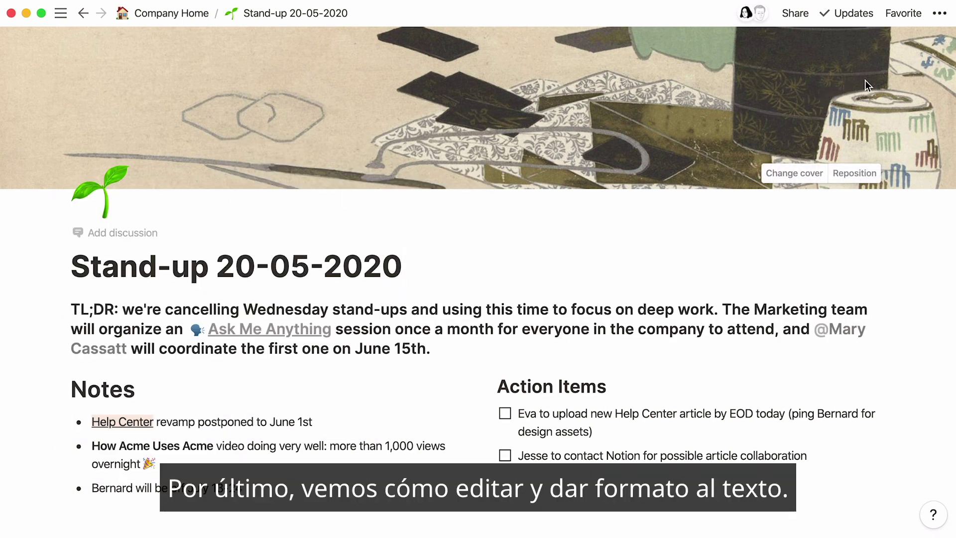
Step: Try Serif font, Small text and narrow width, then restore Default font, normal size and Full width
{"action": "left_click", "coordinate": [941, 14]}
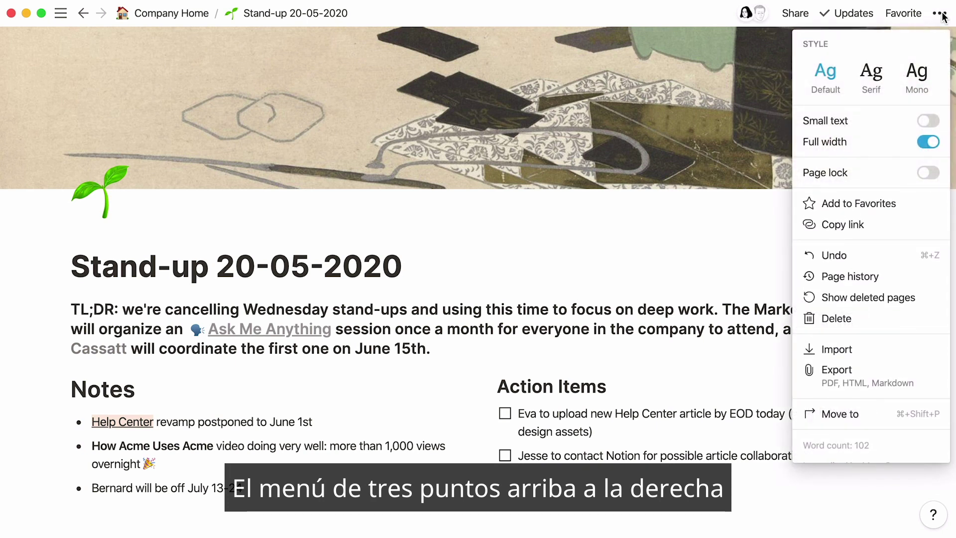
{"action": "left_click", "coordinate": [879, 71]}
{"action": "left_click", "coordinate": [843, 77]}
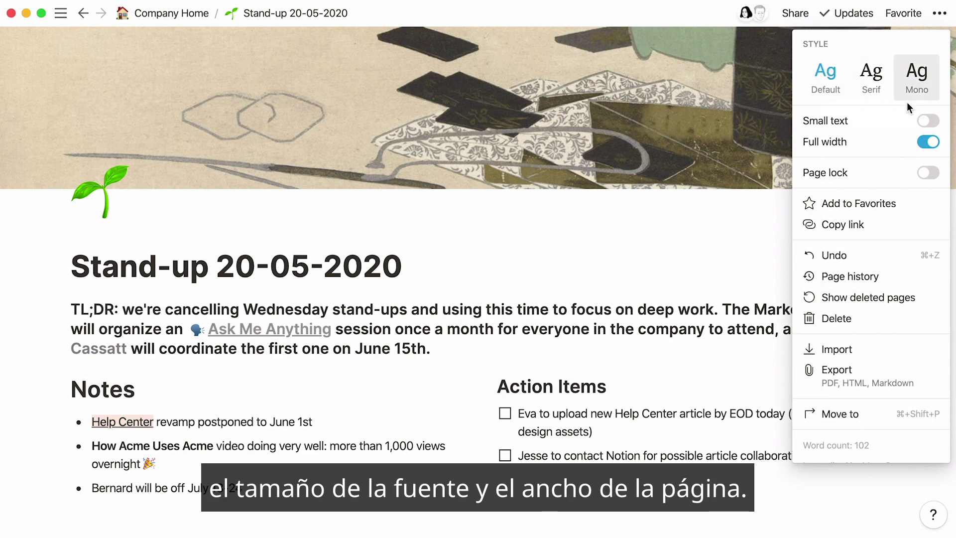
{"action": "left_click", "coordinate": [929, 121]}
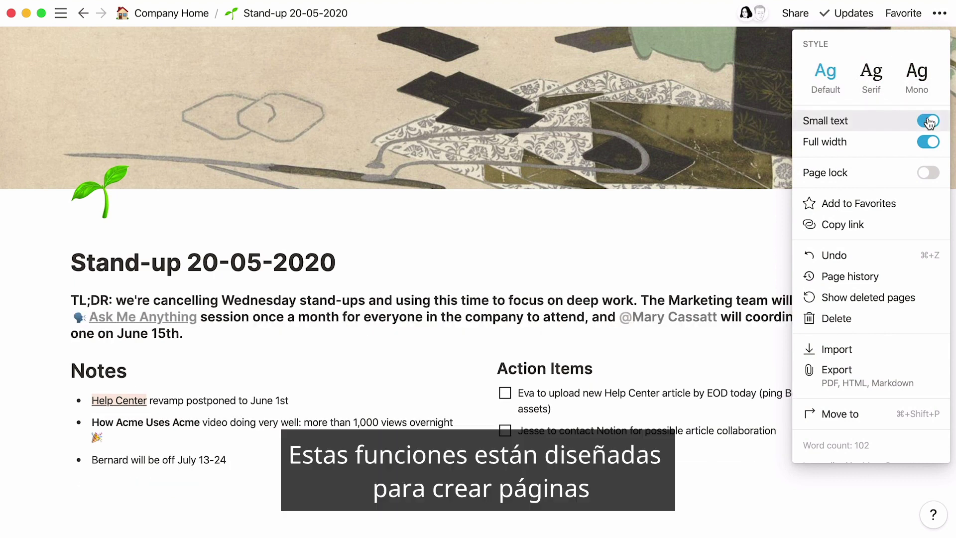
{"action": "left_click", "coordinate": [929, 121]}
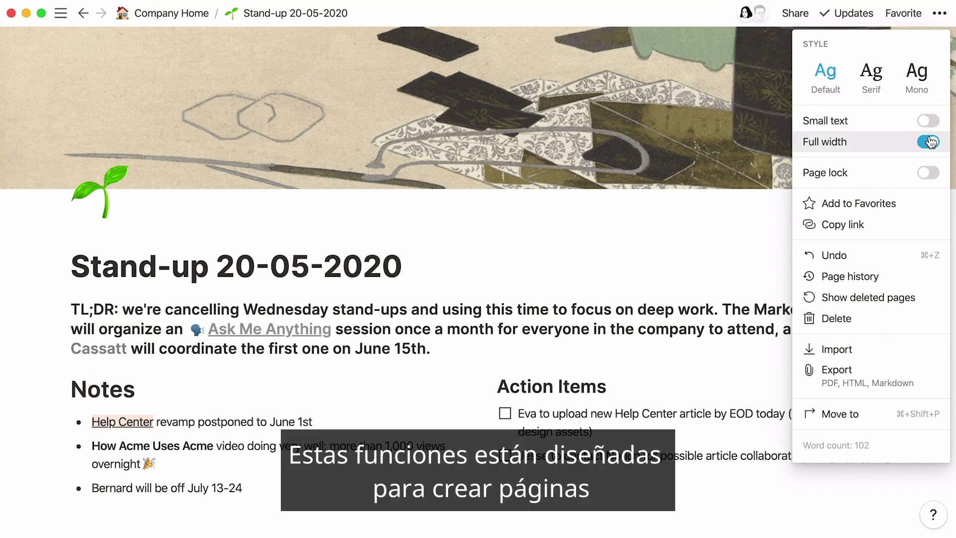
{"action": "left_click", "coordinate": [928, 142]}
{"action": "left_click", "coordinate": [929, 143]}
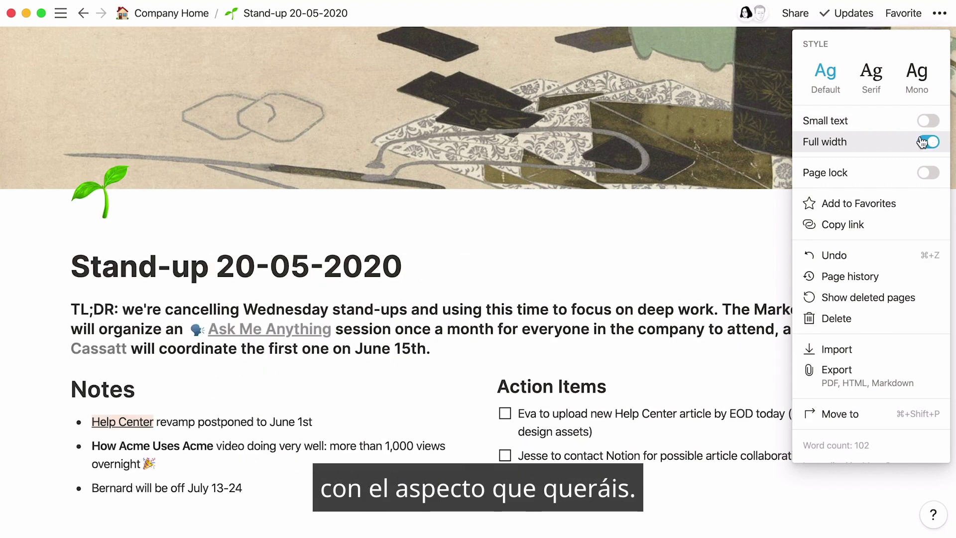
{"action": "left_click", "coordinate": [487, 96]}
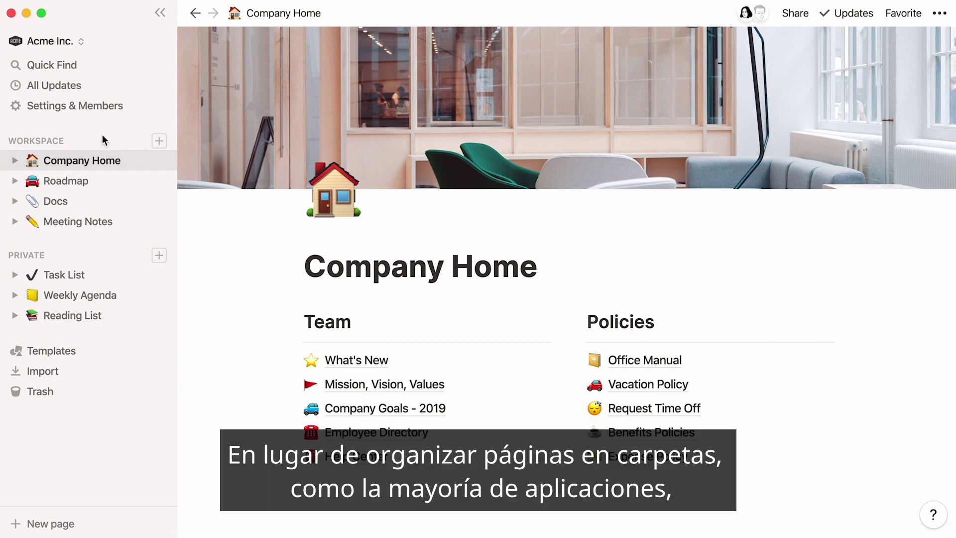
{"action": "left_click", "coordinate": [15, 161]}
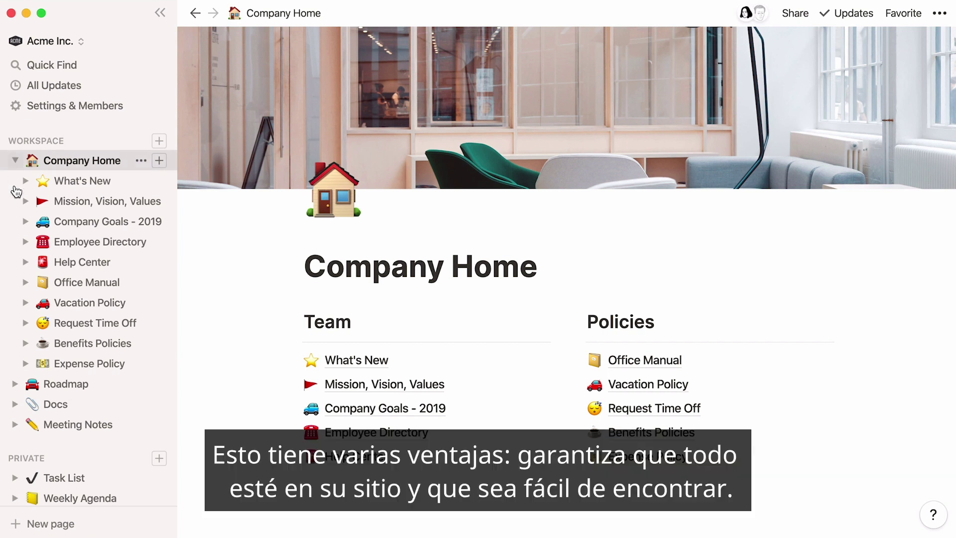
{"action": "left_click", "coordinate": [26, 262]}
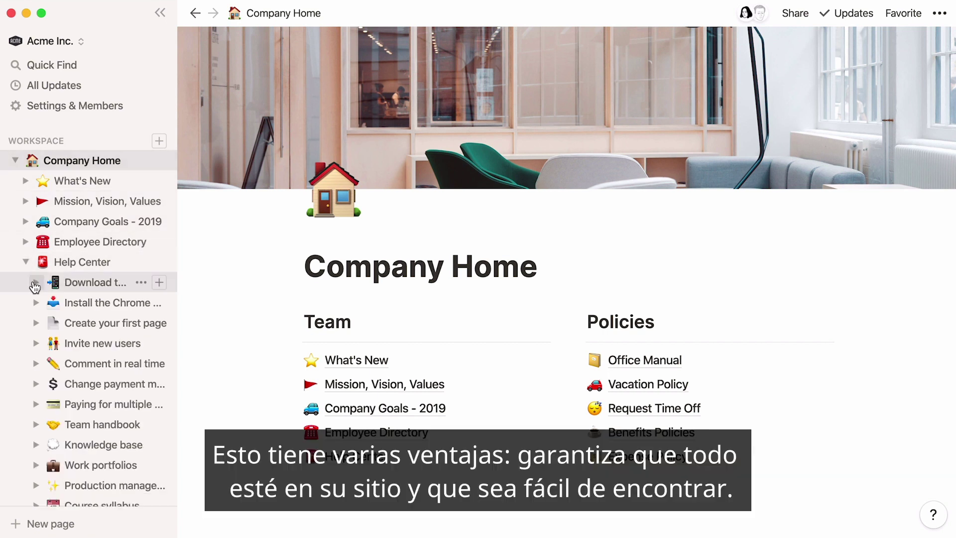
{"action": "left_click", "coordinate": [36, 283]}
{"action": "left_click", "coordinate": [46, 303]}
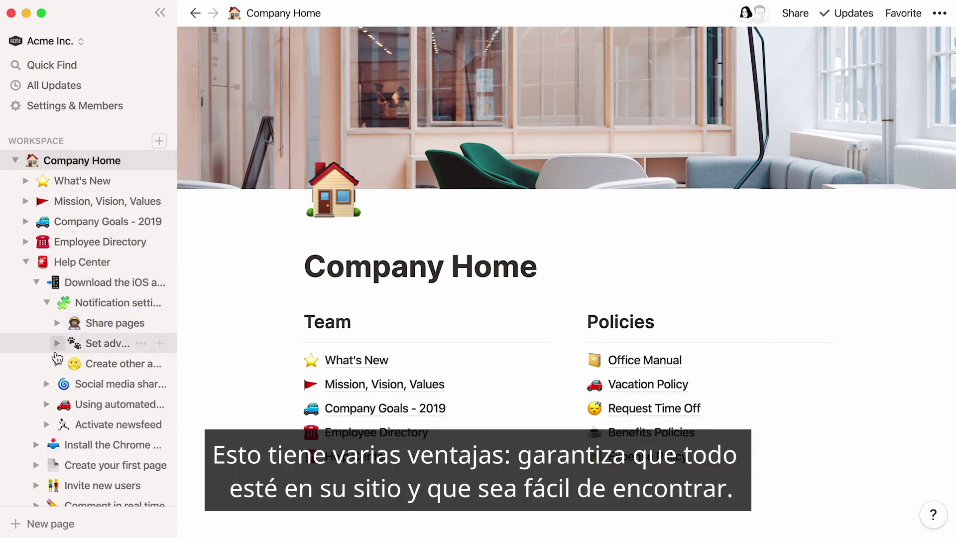
{"action": "left_click", "coordinate": [57, 364]}
{"action": "left_click", "coordinate": [67, 405]}
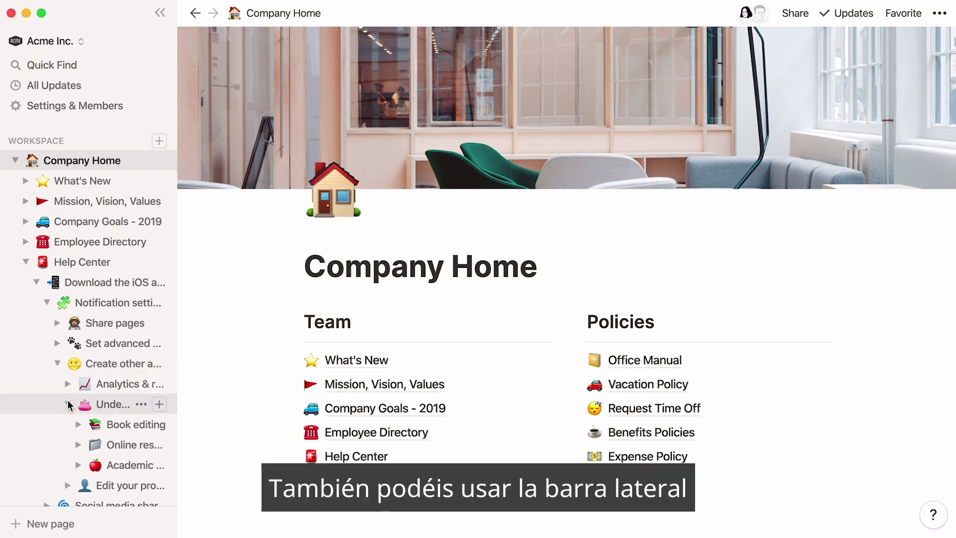
{"action": "left_click", "coordinate": [68, 404]}
{"action": "left_click", "coordinate": [57, 364]}
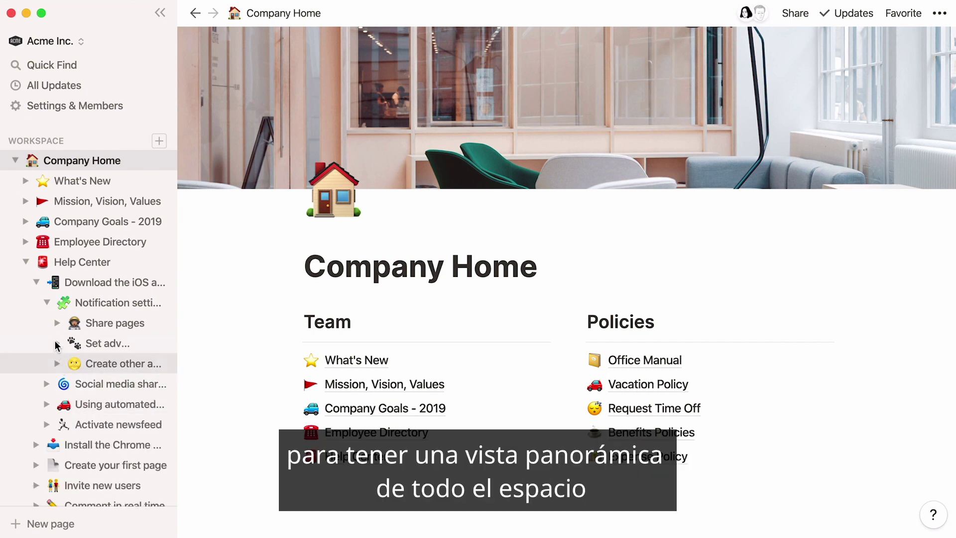
{"action": "left_click", "coordinate": [47, 303]}
{"action": "left_click", "coordinate": [37, 283]}
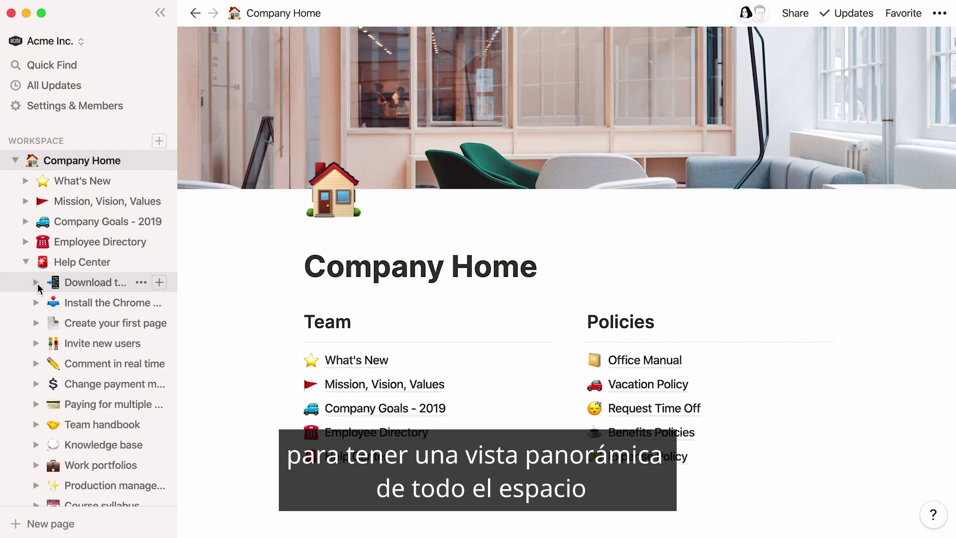
{"action": "left_click", "coordinate": [28, 264]}
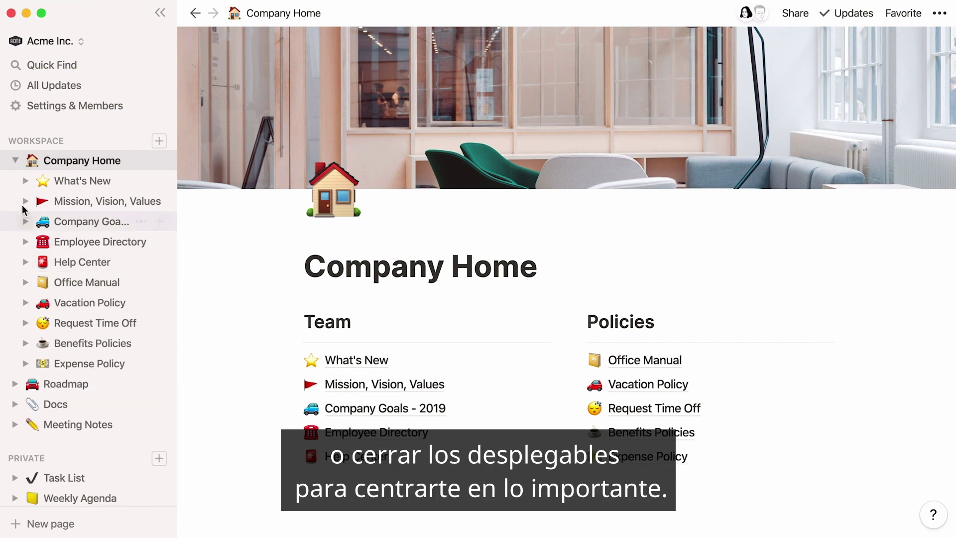
{"action": "left_click", "coordinate": [16, 160]}
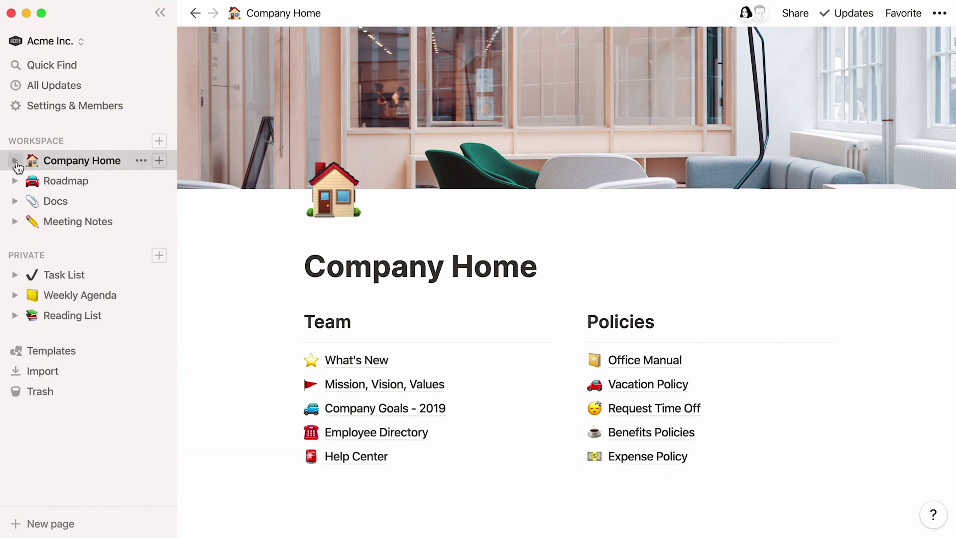
Step: Drag Employee Directory into Policies, then reorder Request Time Off and Vacation Policy to the top
{"action": "left_click_drag", "start_coordinate": [292, 432], "coordinate": [578, 355]}
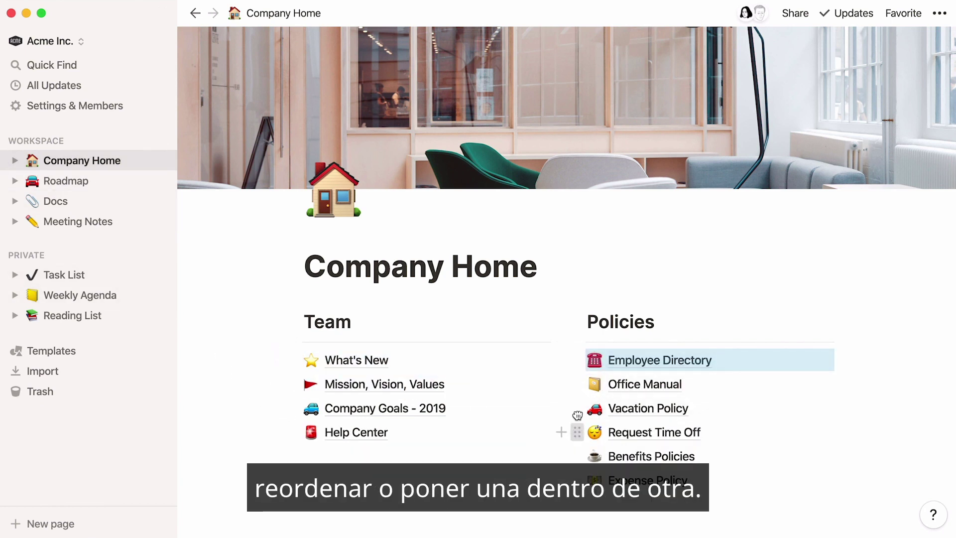
{"action": "left_click_drag", "start_coordinate": [573, 432], "coordinate": [578, 352]}
{"action": "left_click_drag", "start_coordinate": [576, 432], "coordinate": [611, 367]}
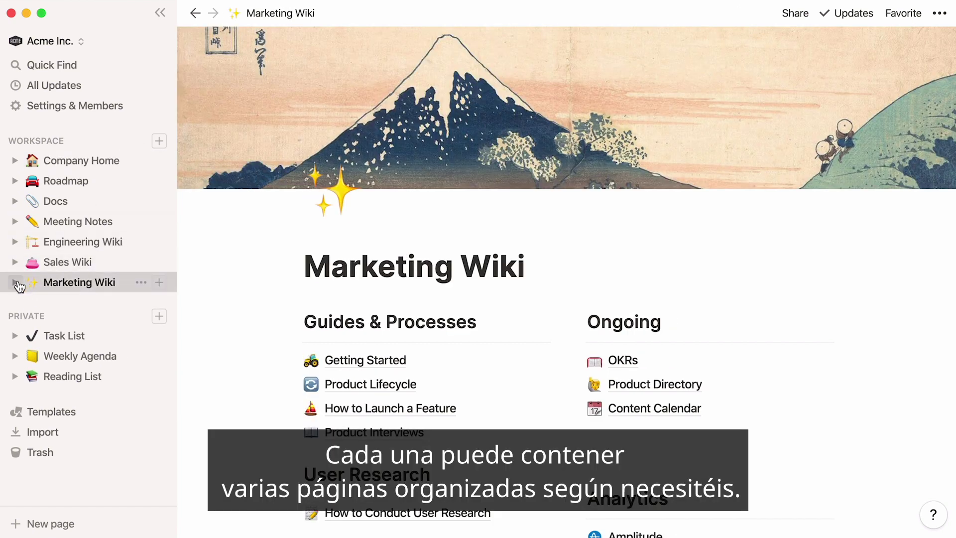
Step: Expand Marketing Wiki in the sidebar to reveal Getting Started, Product Lifecycle, OKRs and Content Calendar
{"action": "left_click", "coordinate": [16, 283]}
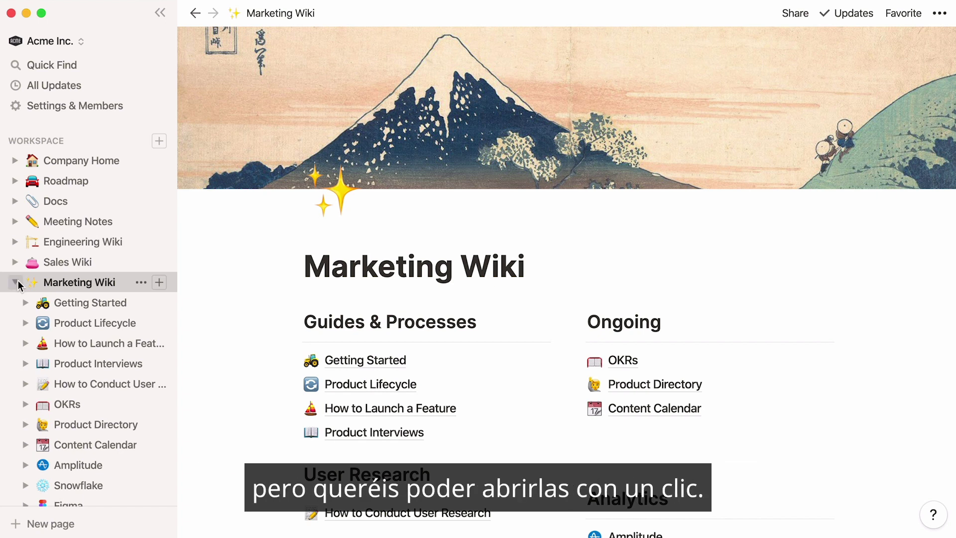
Step: Add Product Lifecycle and How to Launch a Feature to Favorites
{"action": "left_click", "coordinate": [91, 320]}
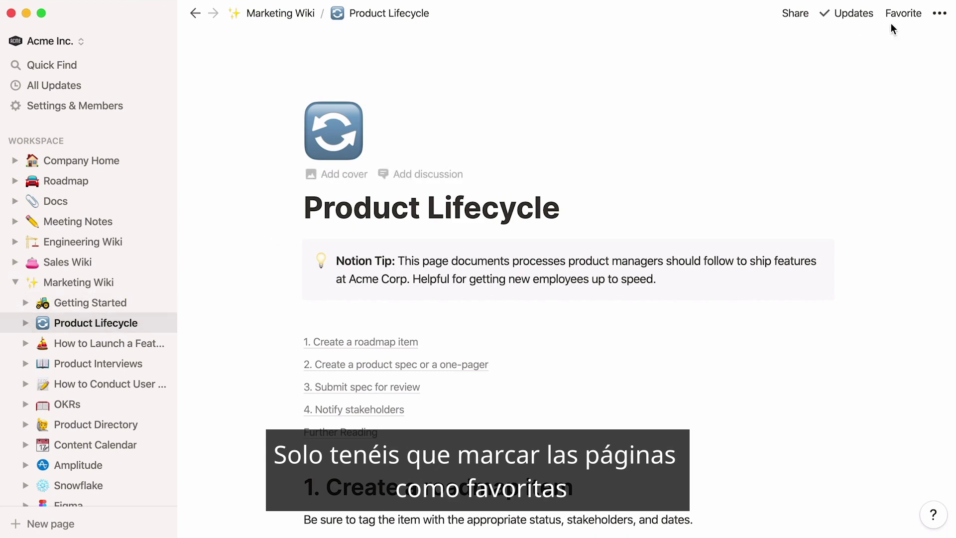
{"action": "left_click", "coordinate": [904, 15]}
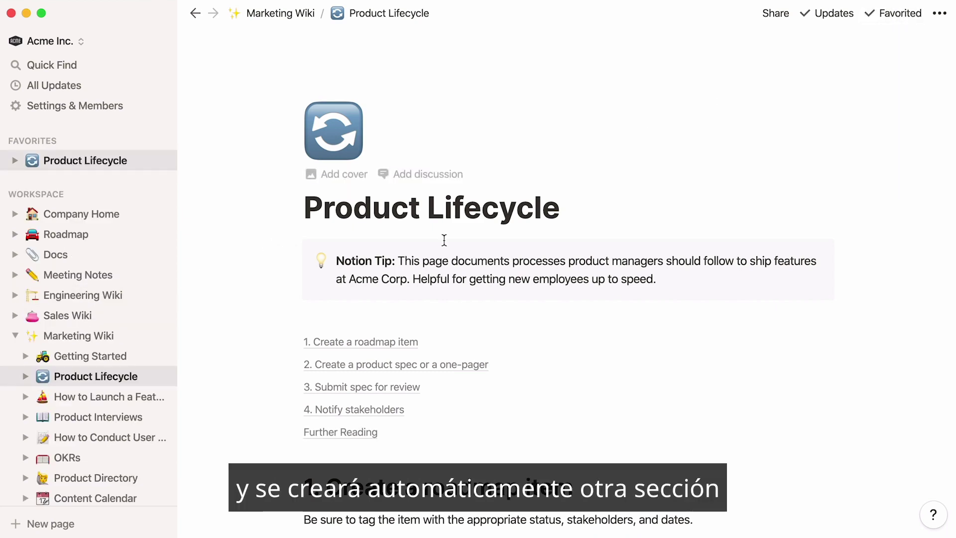
{"action": "left_click", "coordinate": [132, 396]}
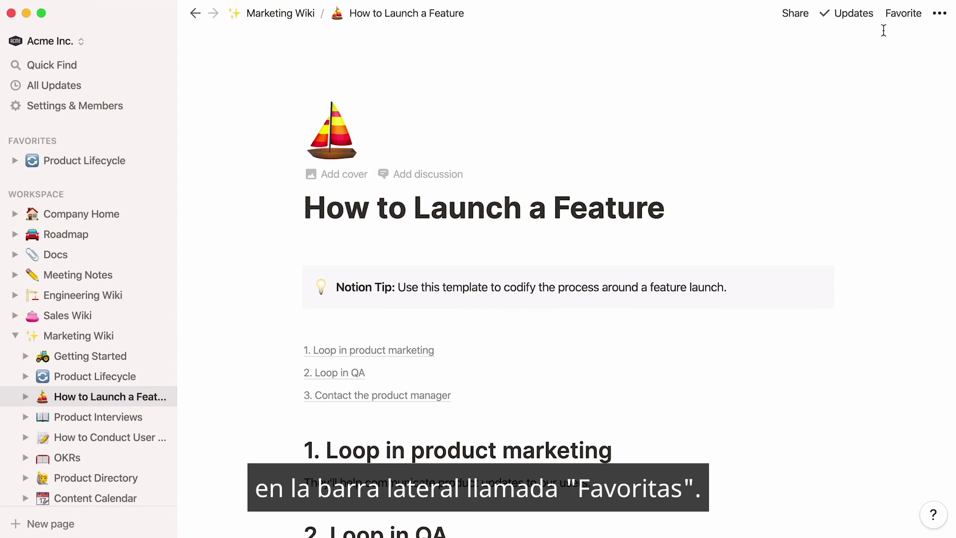
{"action": "left_click", "coordinate": [904, 13]}
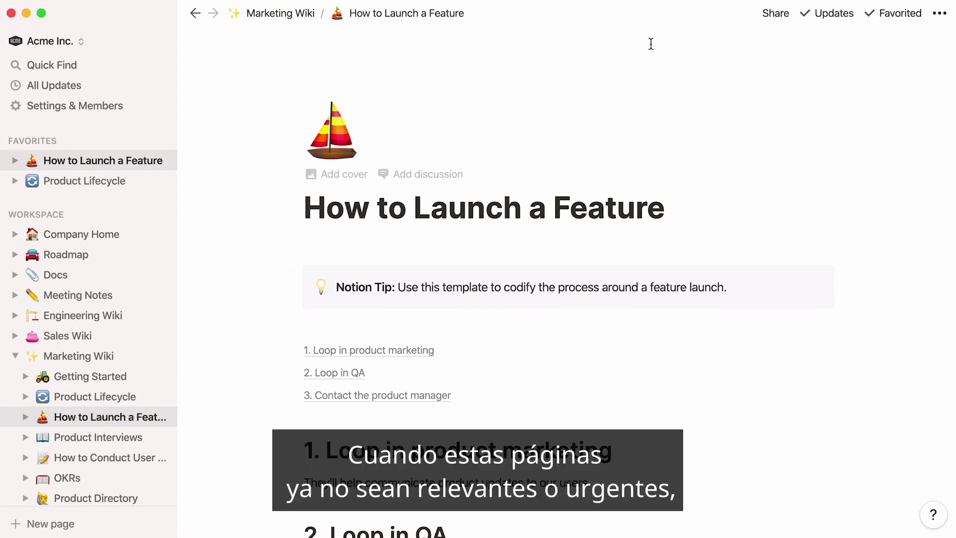
Step: Remove both pages from Favorites, ending on Product Lifecycle
{"action": "left_click", "coordinate": [877, 11]}
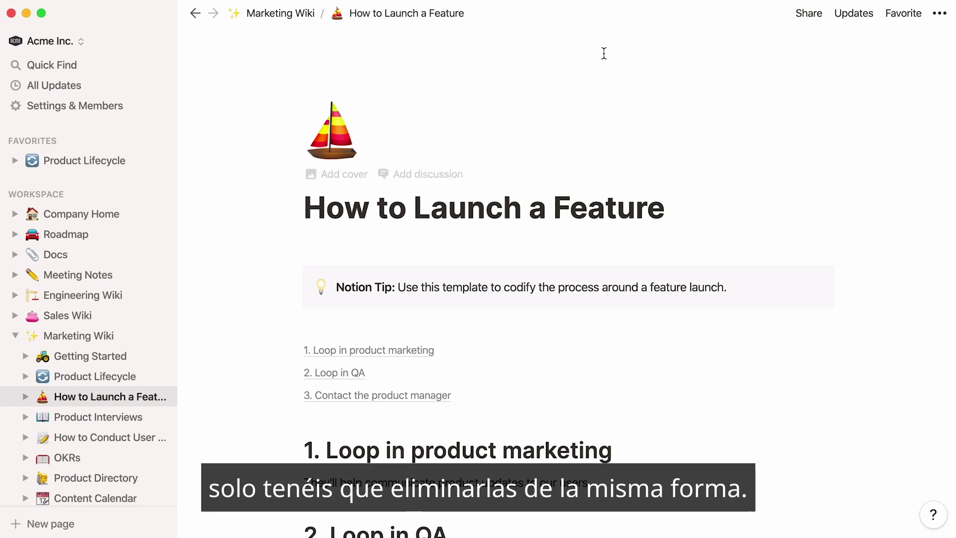
{"action": "left_click", "coordinate": [130, 160]}
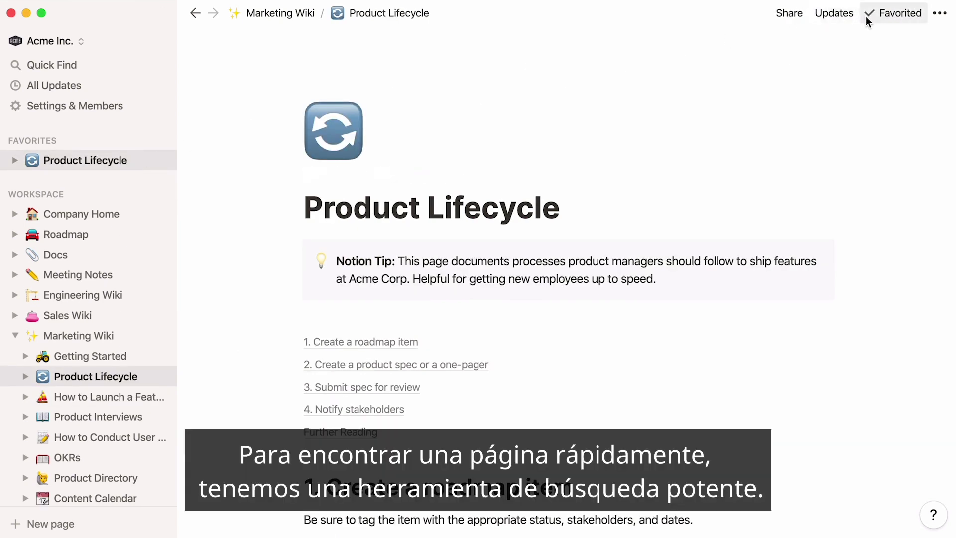
{"action": "left_click", "coordinate": [866, 16]}
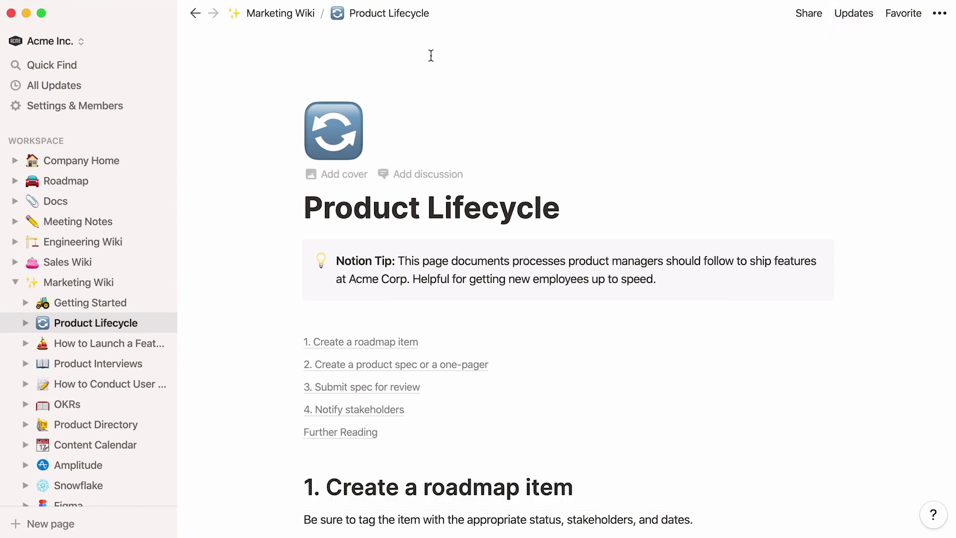
Step: Search the workspace for 'code', reveal the search filters, and open the Code Reviews result
{"action": "left_click", "coordinate": [120, 69]}
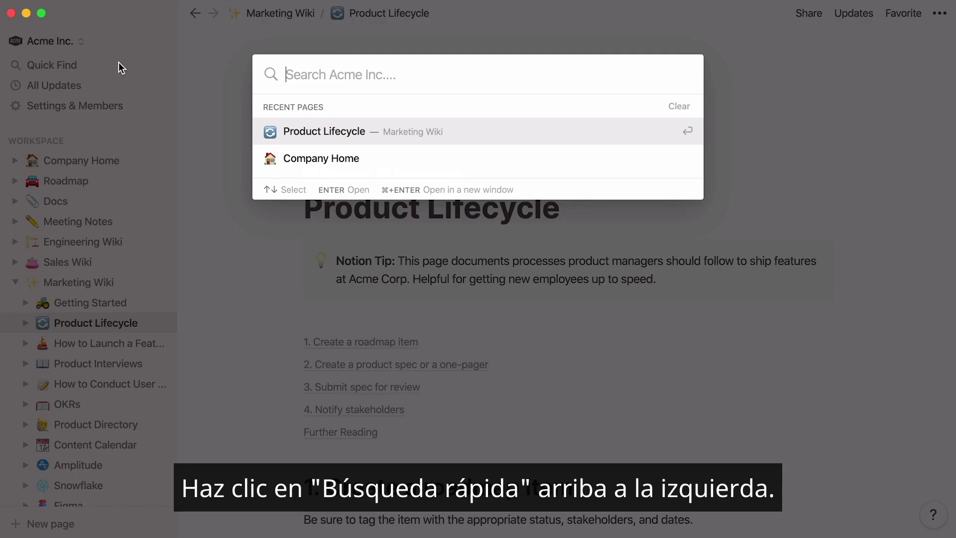
{"action": "type", "text": "code"}
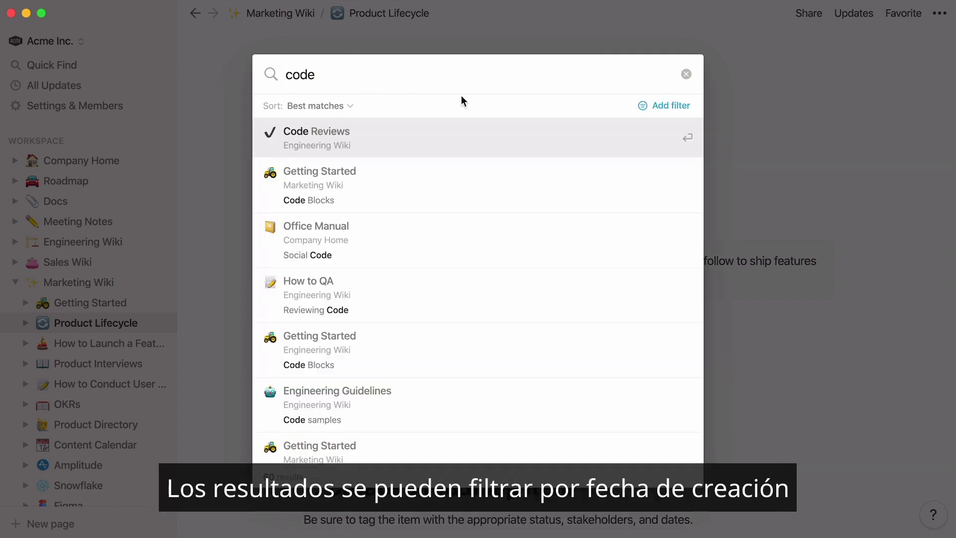
{"action": "left_click", "coordinate": [668, 107]}
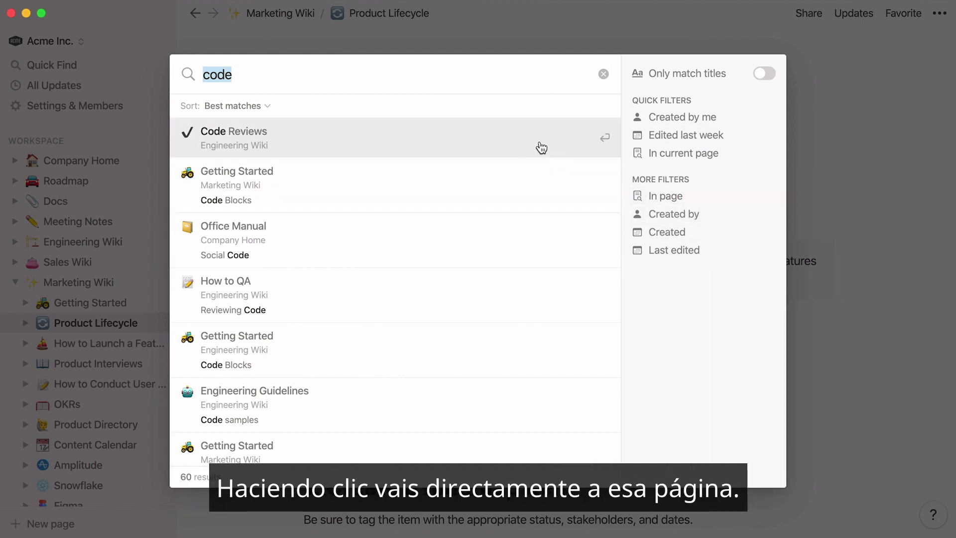
{"action": "left_click", "coordinate": [541, 148]}
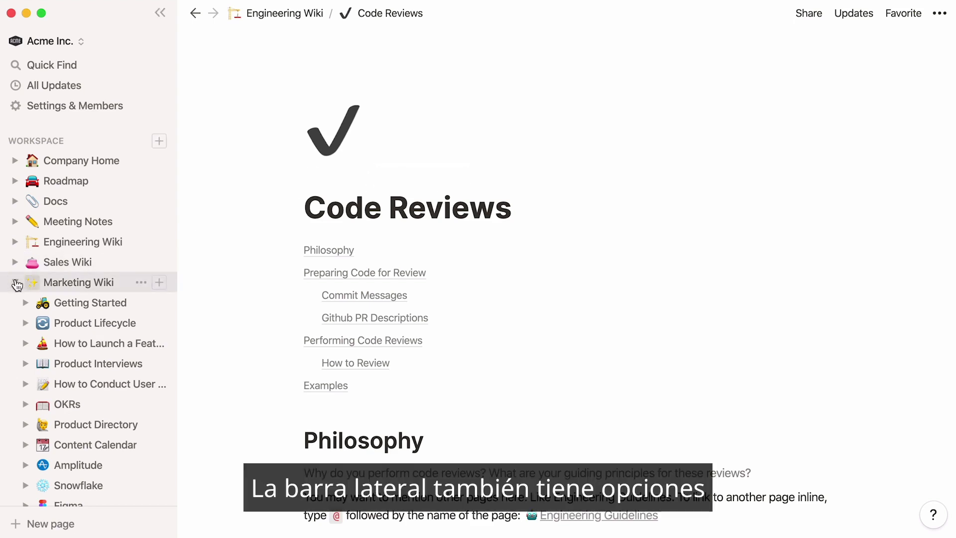
Step: Collapse Marketing Wiki and create a page from the Engineering To-Do template
{"action": "left_click", "coordinate": [15, 283]}
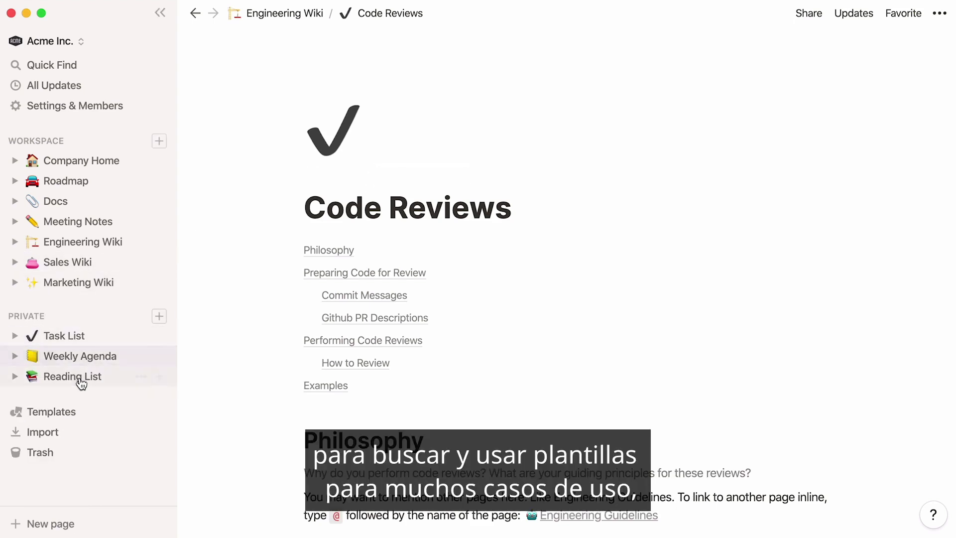
{"action": "left_click", "coordinate": [97, 411]}
{"action": "left_click", "coordinate": [729, 281]}
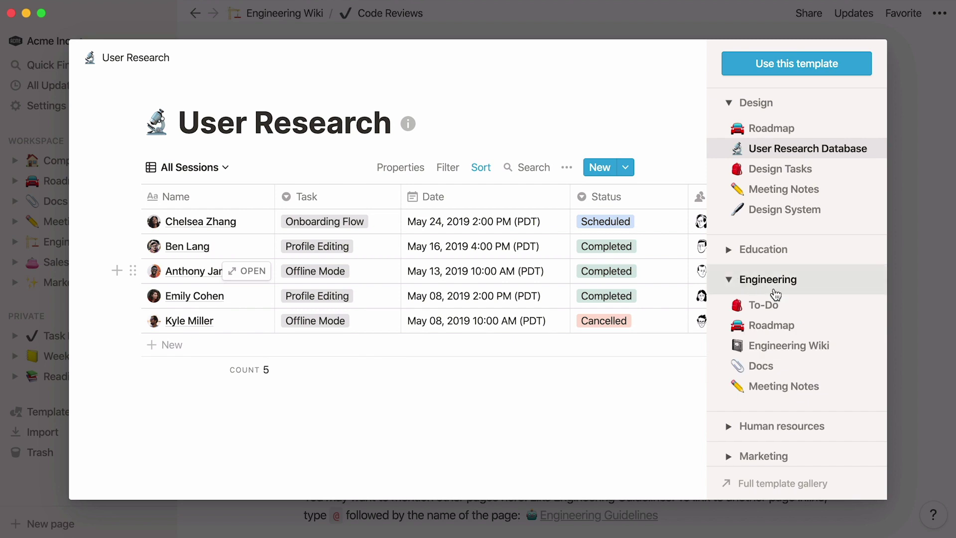
{"action": "left_click", "coordinate": [803, 307]}
{"action": "left_click", "coordinate": [855, 70]}
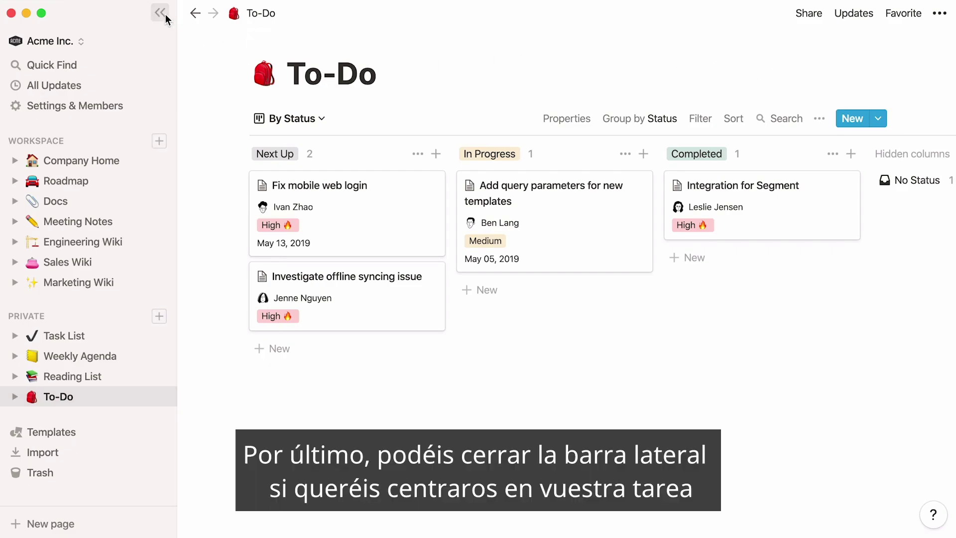
Step: Hide the sidebar to focus on the new To-Do board
{"action": "left_click", "coordinate": [161, 13]}
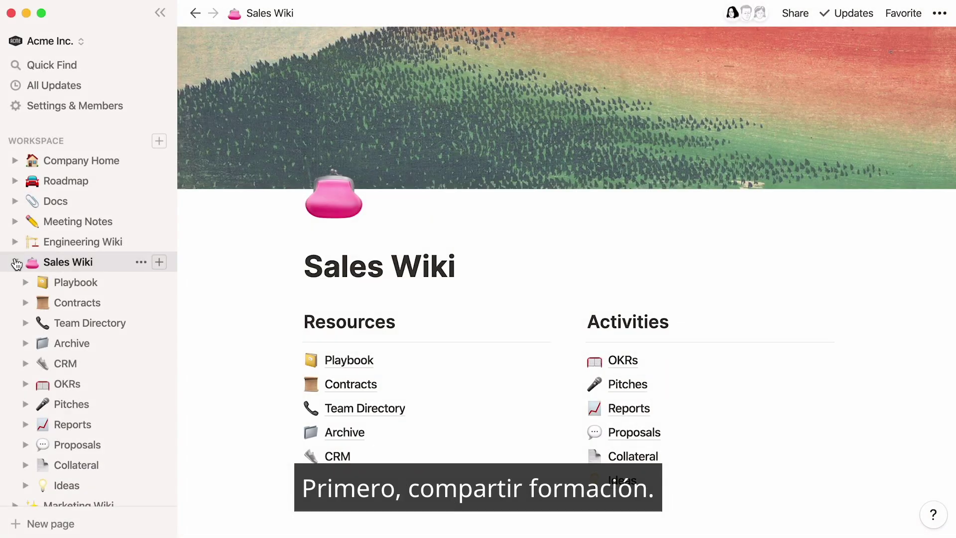
Step: Enable and copy the workspace invite link, then view the OKRs page's sharing options
{"action": "left_click", "coordinate": [96, 383]}
{"action": "left_click", "coordinate": [117, 106]}
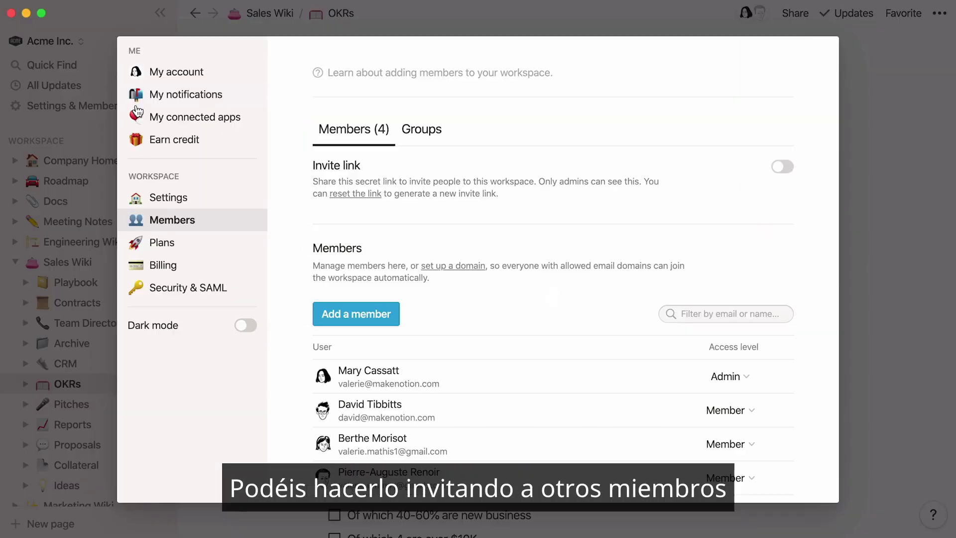
{"action": "left_click", "coordinate": [780, 167]}
{"action": "left_click", "coordinate": [786, 220]}
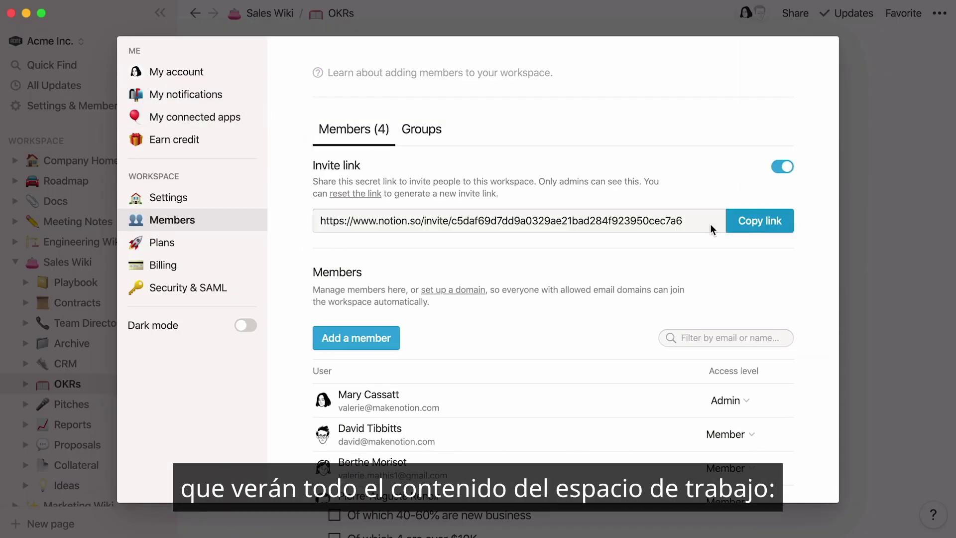
{"action": "left_click", "coordinate": [16, 270]}
{"action": "left_click", "coordinate": [15, 268]}
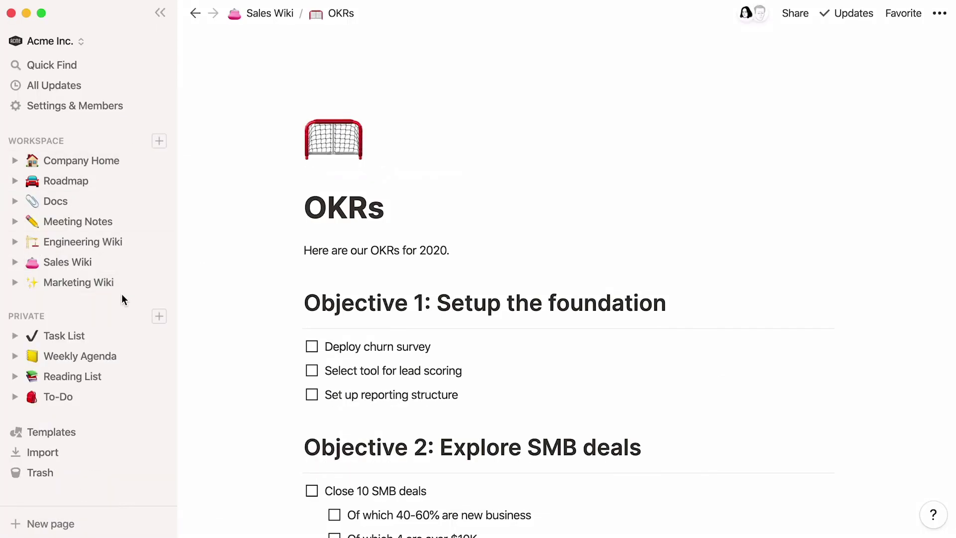
{"action": "left_click", "coordinate": [797, 15]}
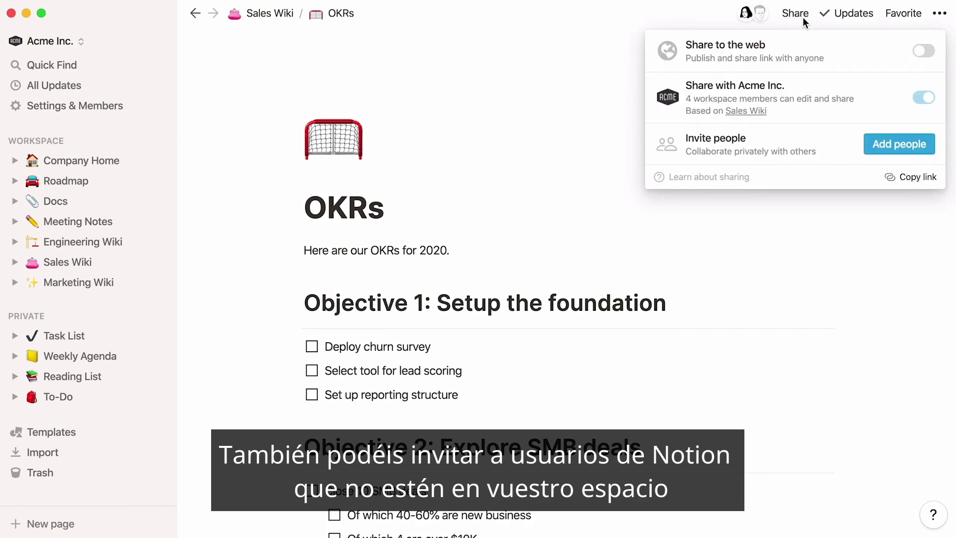
Step: Invite an outside guest to the OKRs page using their e-mail address
{"action": "left_click", "coordinate": [884, 152]}
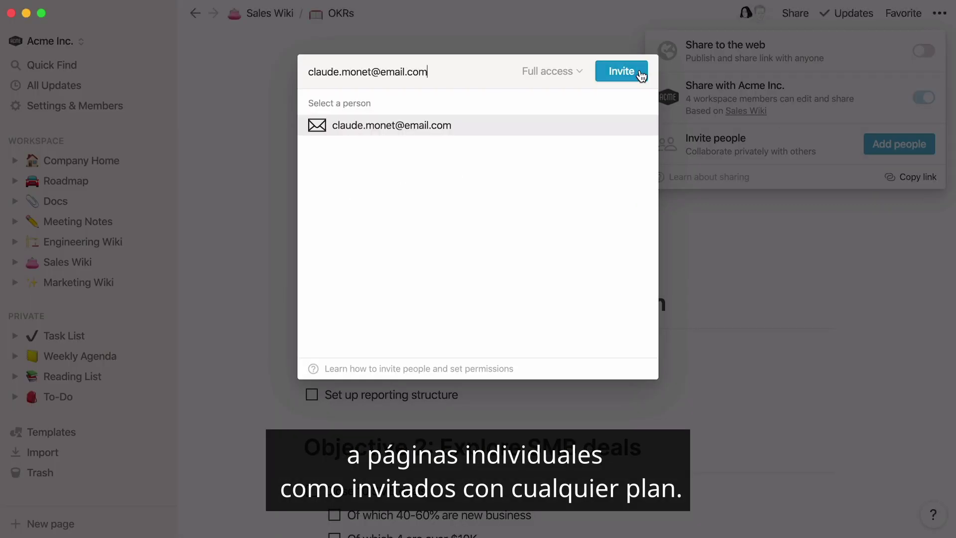
{"action": "left_click", "coordinate": [640, 74]}
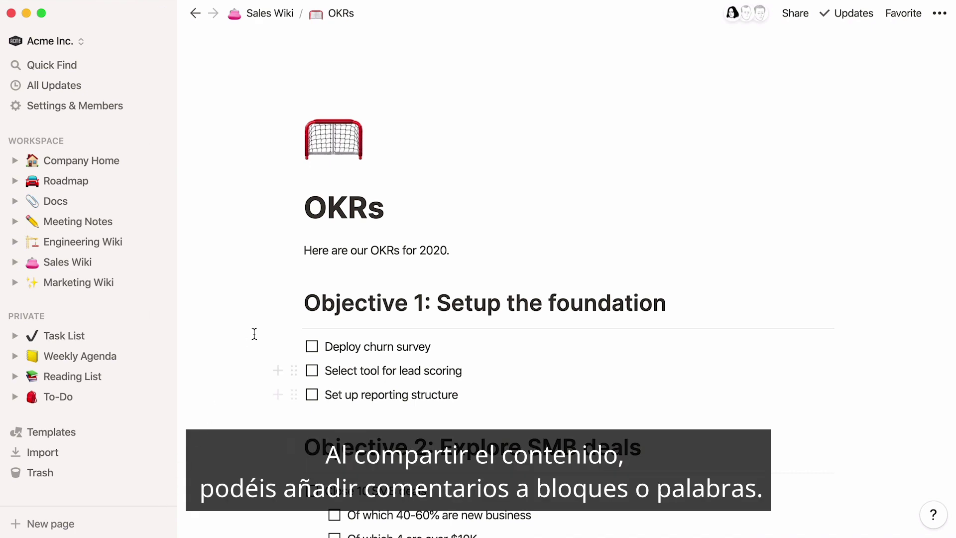
{"action": "left_click", "coordinate": [295, 250]}
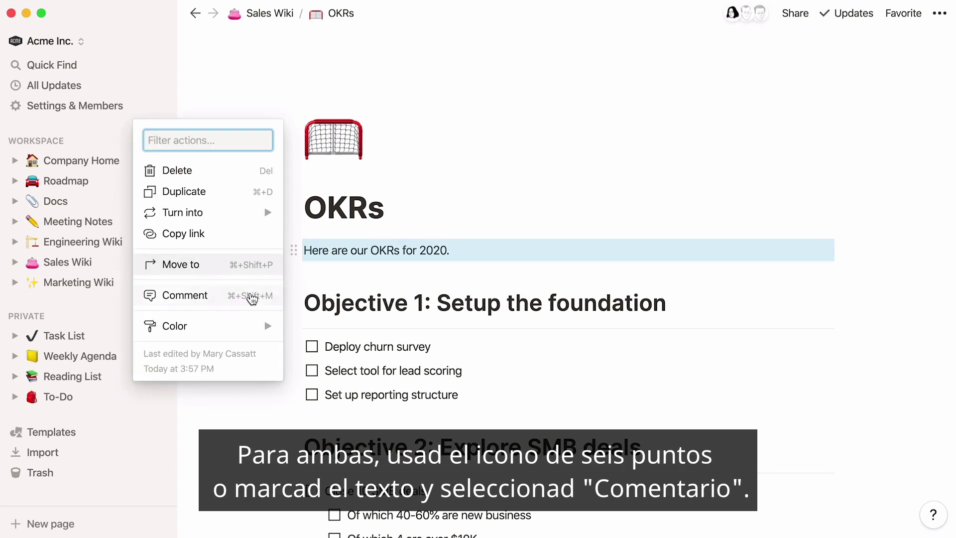
{"action": "left_click_drag", "start_coordinate": [304, 250], "coordinate": [450, 252]}
{"action": "left_click", "coordinate": [367, 225]}
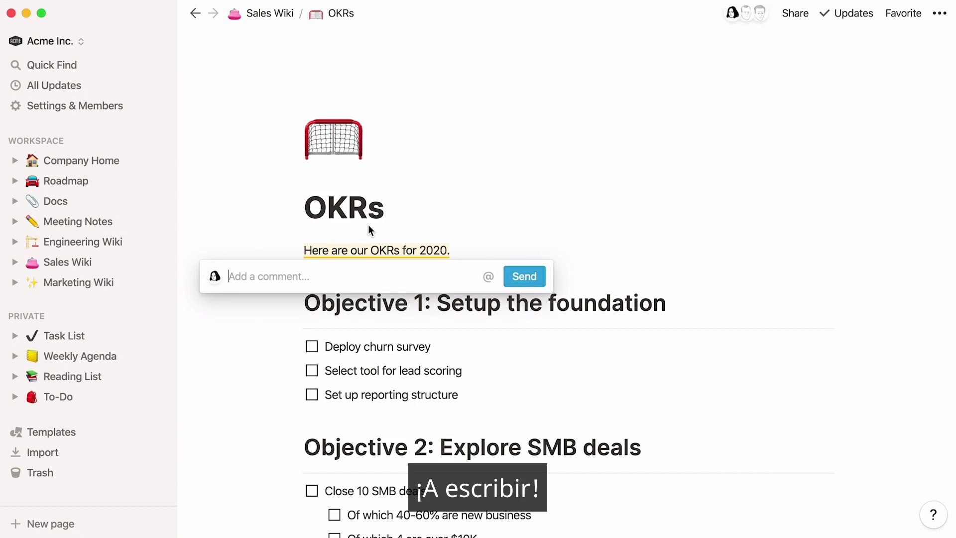
{"action": "type", "text": "Hey Berthe, can you please update this?"}
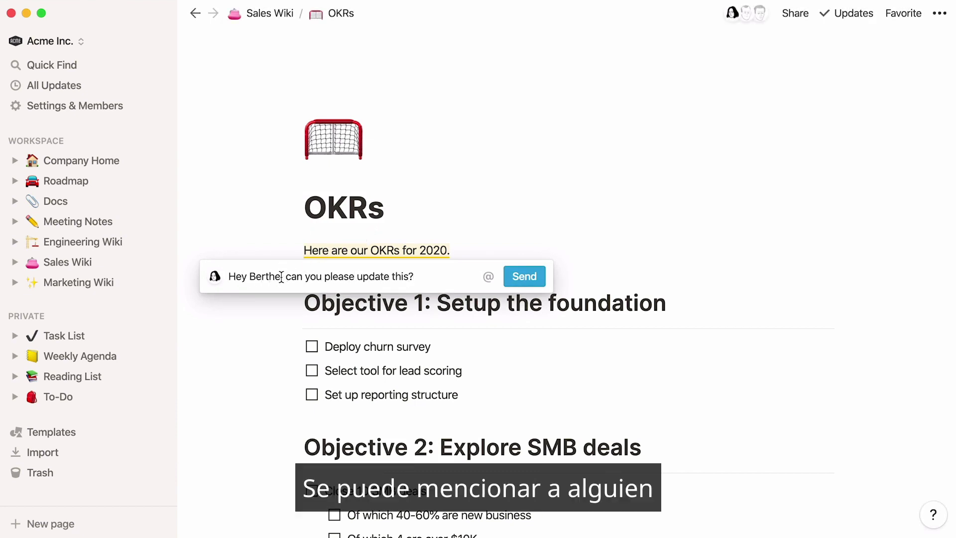
{"action": "left_click_drag", "start_coordinate": [280, 276], "coordinate": [253, 275]}
{"action": "type", "text": "@"}
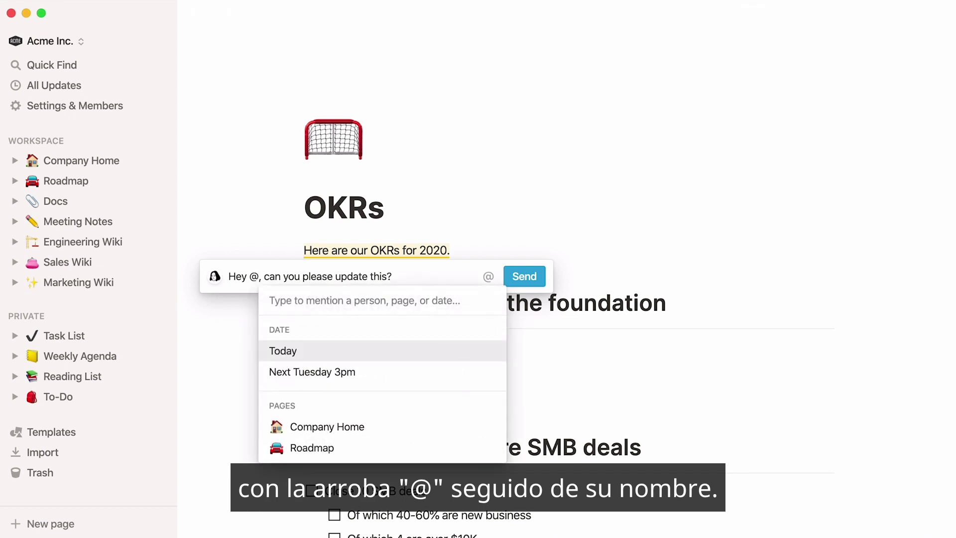
{"action": "type", "text": "Berthe"}
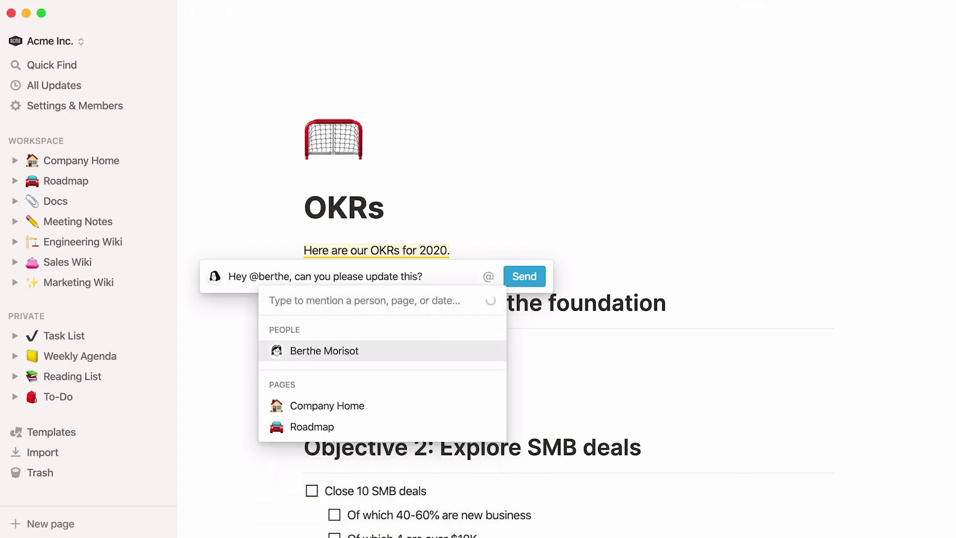
{"action": "key", "text": "Return"}
{"action": "left_click", "coordinate": [533, 276]}
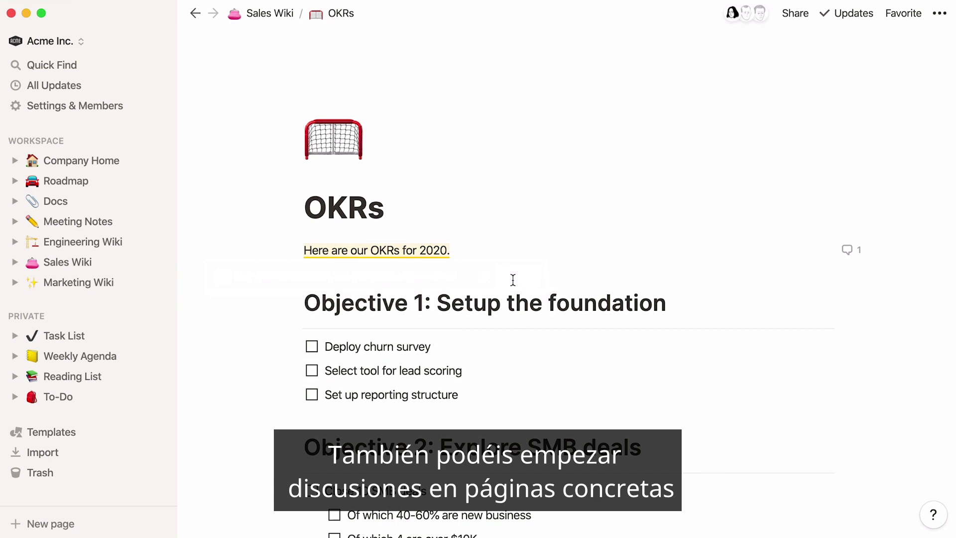
Step: Post a page discussion mentioning a teammate with ', please review' and a smiley emoji
{"action": "mouse_move", "coordinate": [458, 228]}
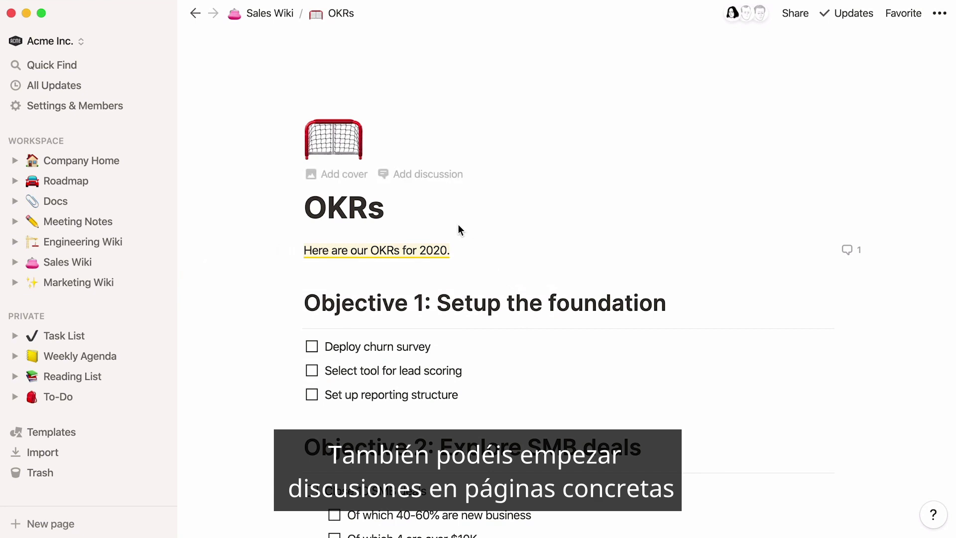
{"action": "left_click", "coordinate": [424, 188]}
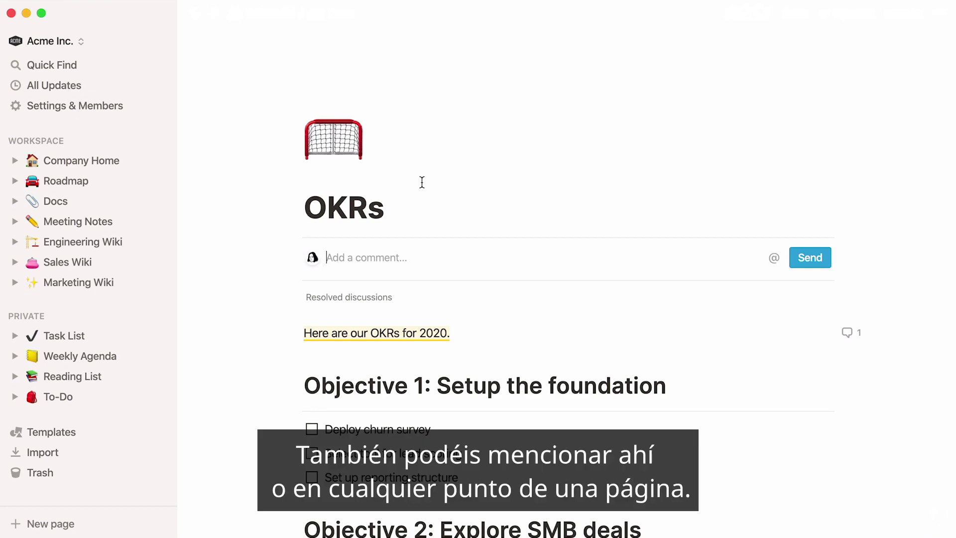
{"action": "type", "text": "@pi"}
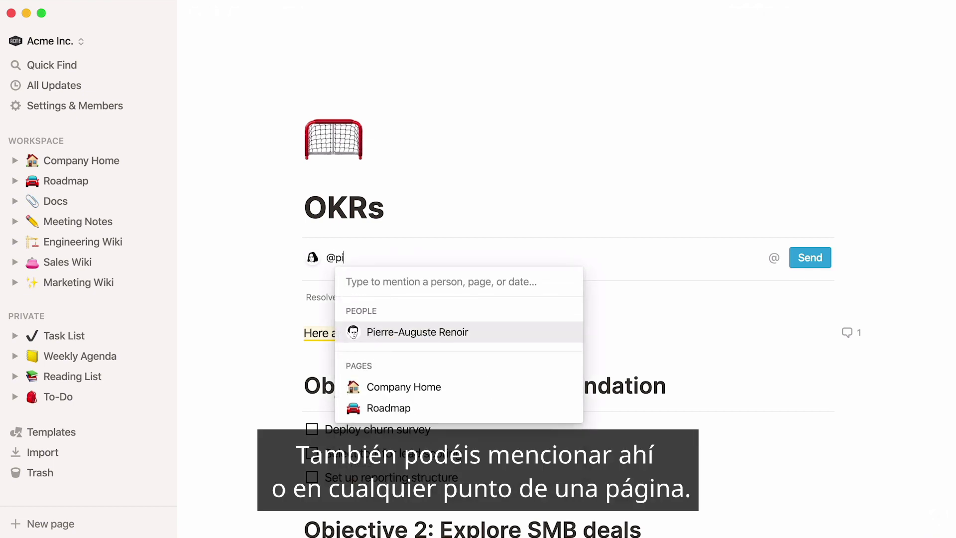
{"action": "type", "text": "erre"}
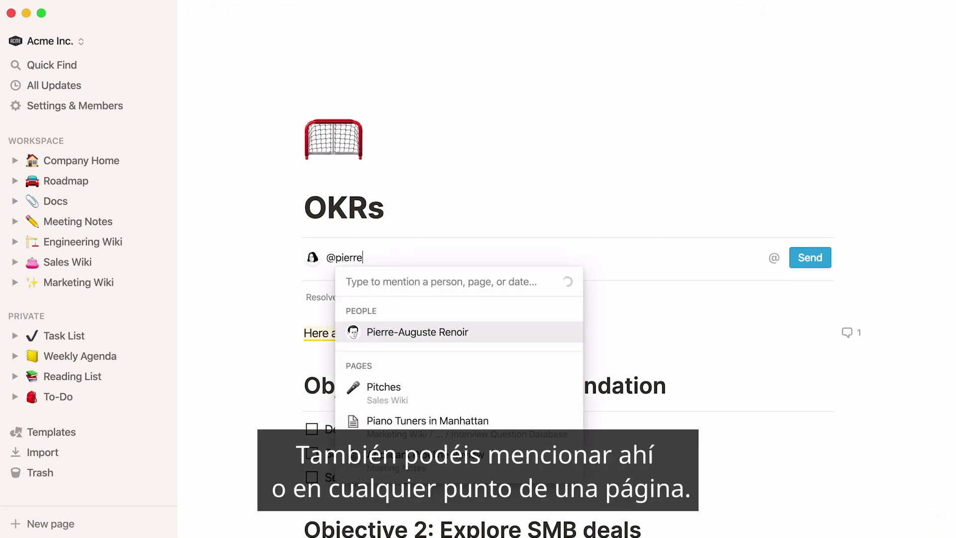
{"action": "key", "text": "Return"}
{"action": "type", "text": ","}
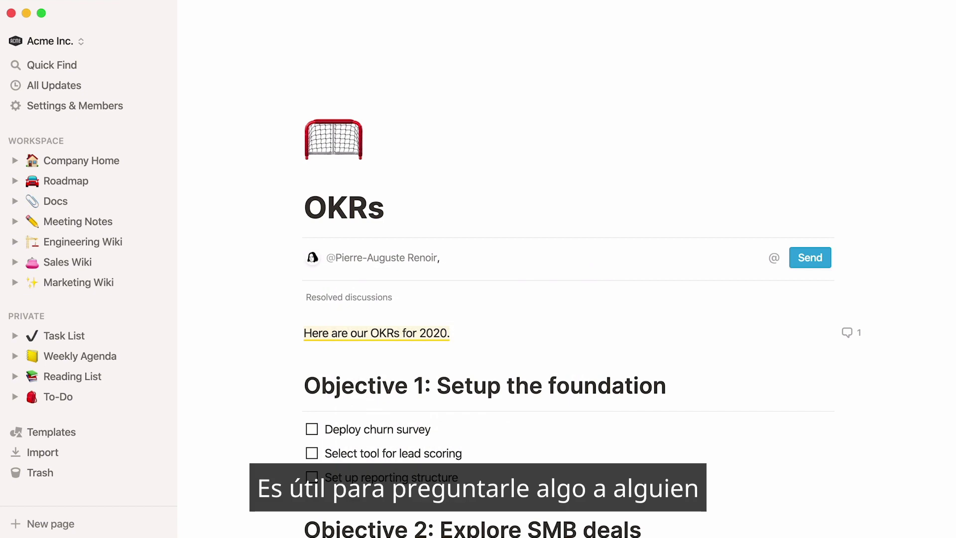
{"action": "type", "text": " plea"}
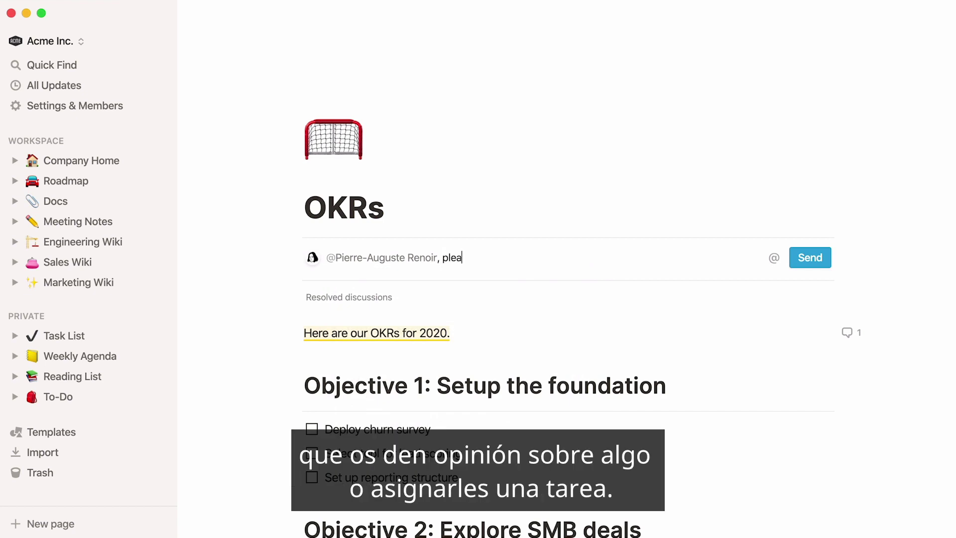
{"action": "type", "text": "se review :)"}
{"action": "key", "text": "Right"}
{"action": "key", "text": "Right"}
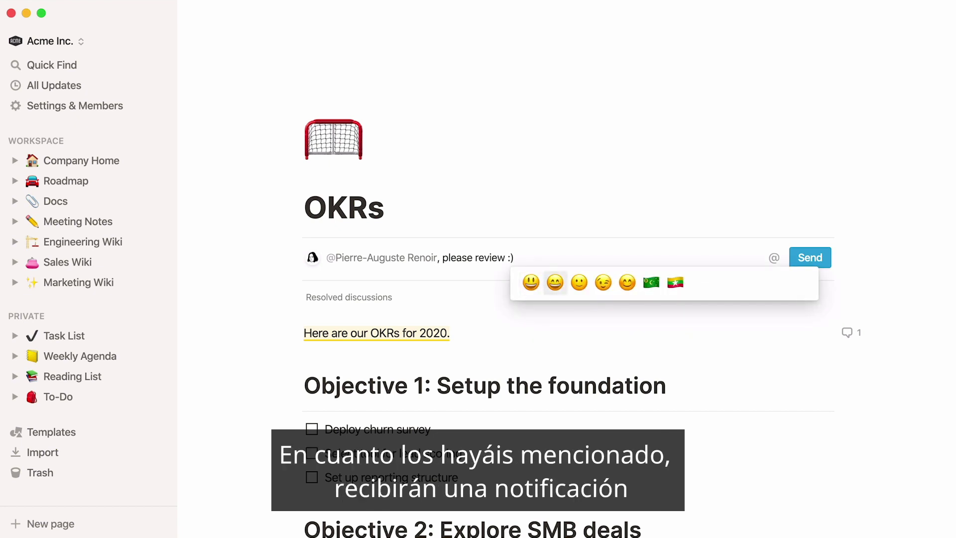
{"action": "key", "text": "Return"}
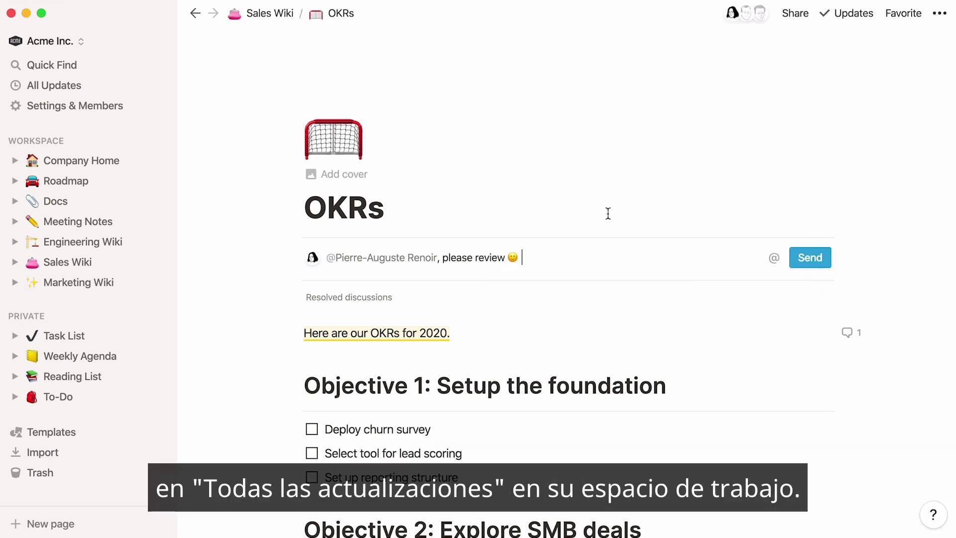
{"action": "left_click", "coordinate": [793, 260]}
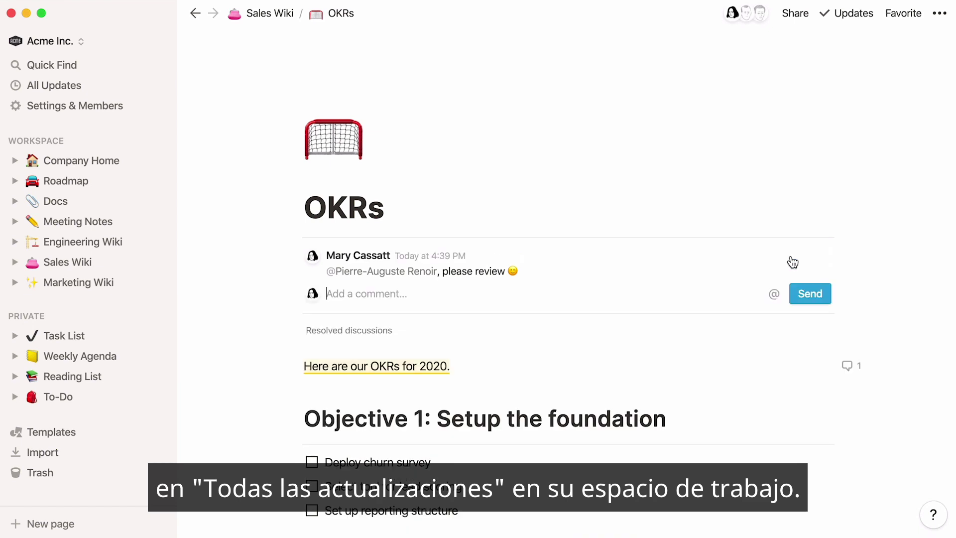
Step: Add 'To be included in the presentation slides' with a tomorrow 10:15 reminder and teammate mention
{"action": "left_click", "coordinate": [559, 369]}
{"action": "key", "text": "Return"}
{"action": "type", "text": "To"}
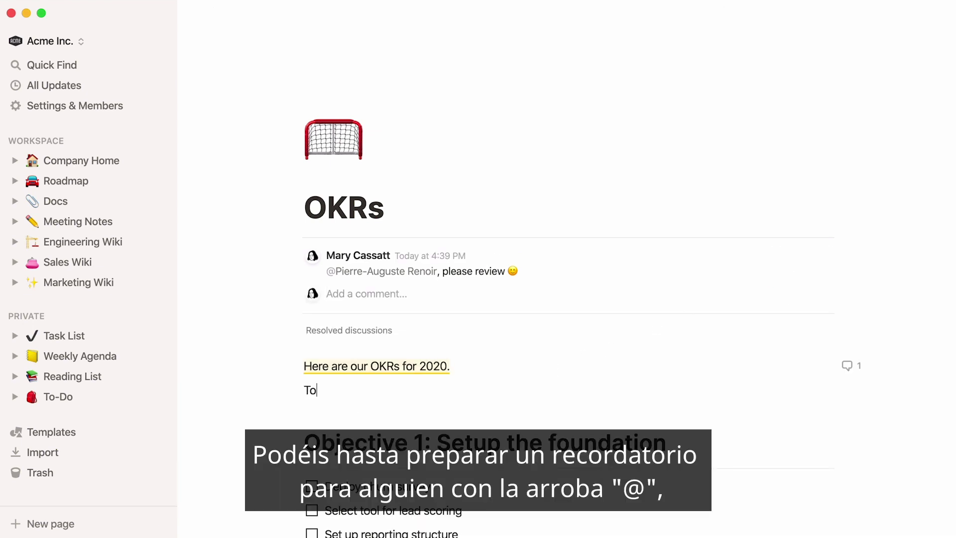
{"action": "type", "text": " be included in the presentation sli"}
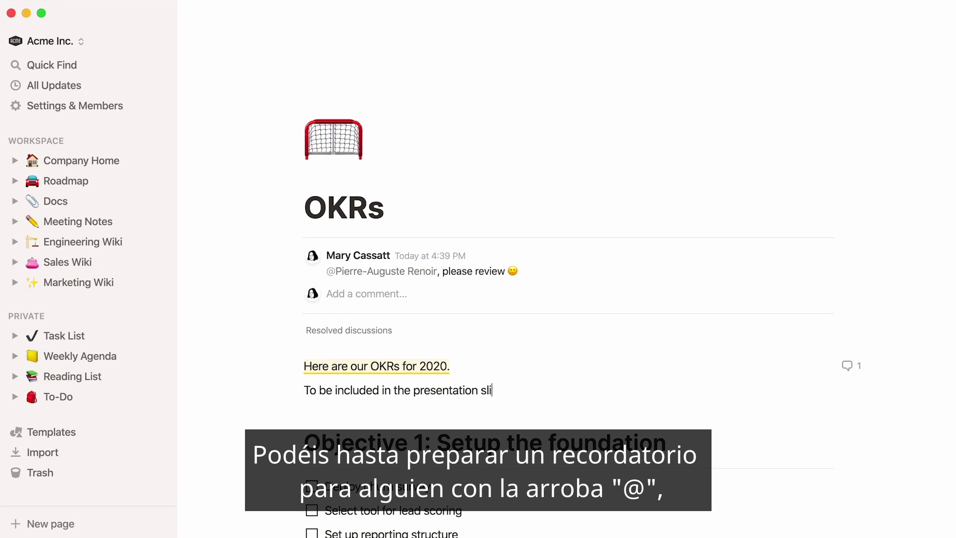
{"action": "type", "text": "des @remind to"}
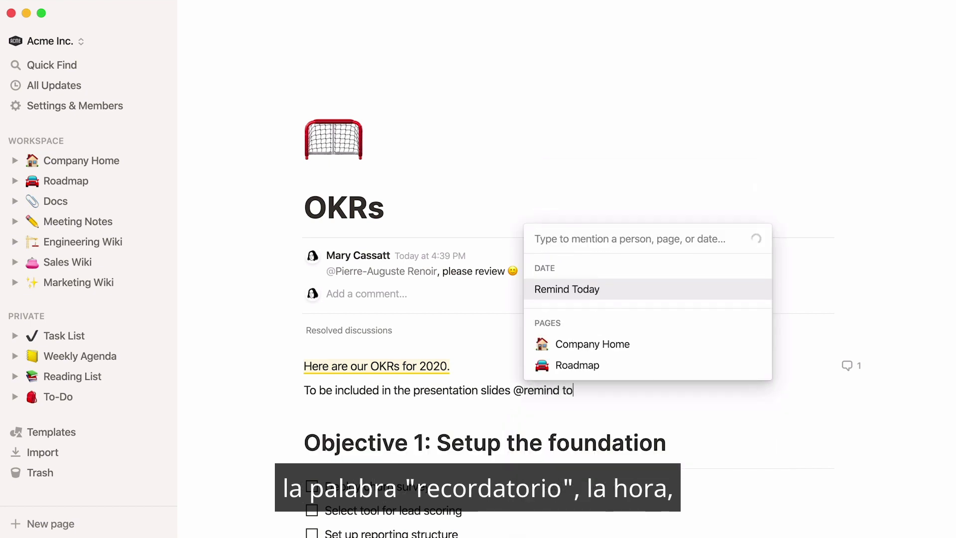
{"action": "type", "text": "morrow 10:15"}
{"action": "key", "text": "Return"}
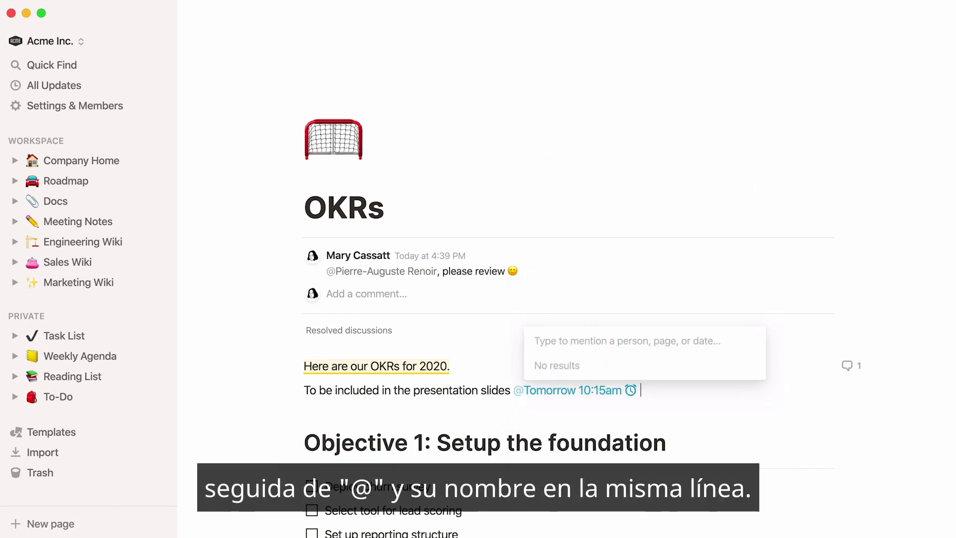
{"action": "type", "text": "@berthe"}
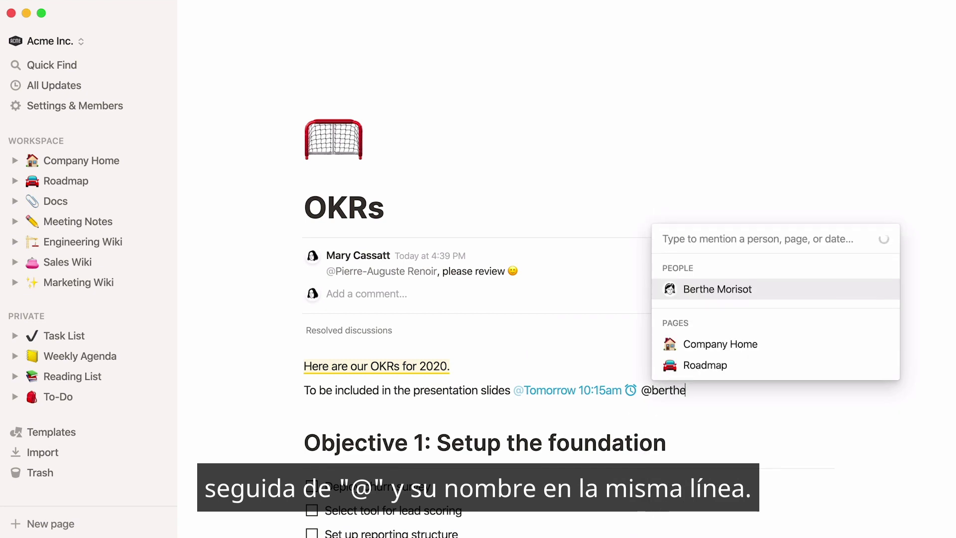
{"action": "key", "text": "Return"}
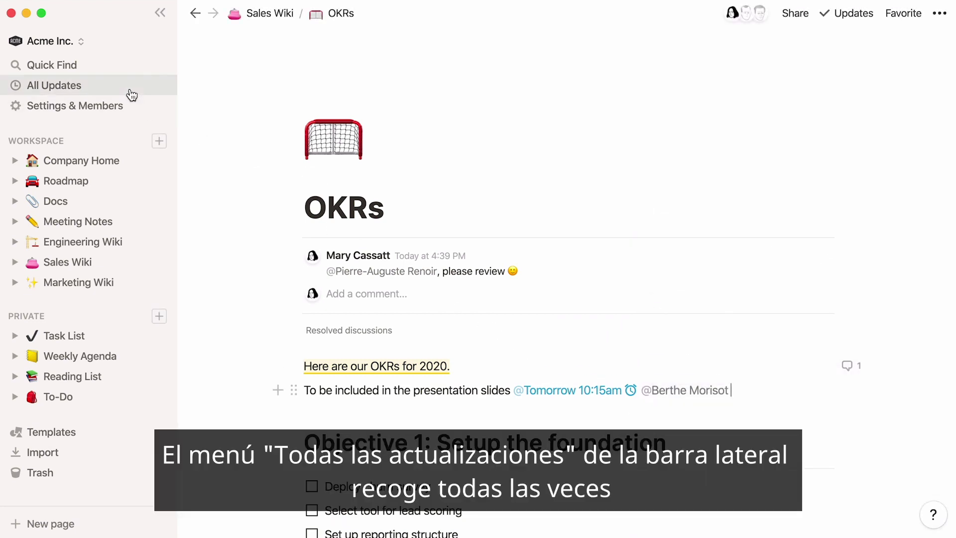
Step: Browse the All Updates inbox and its Following tab, then return to Inbox
{"action": "left_click", "coordinate": [131, 92]}
{"action": "scroll", "coordinate": [180, 120], "scroll_direction": "down", "scroll_amount": 4}
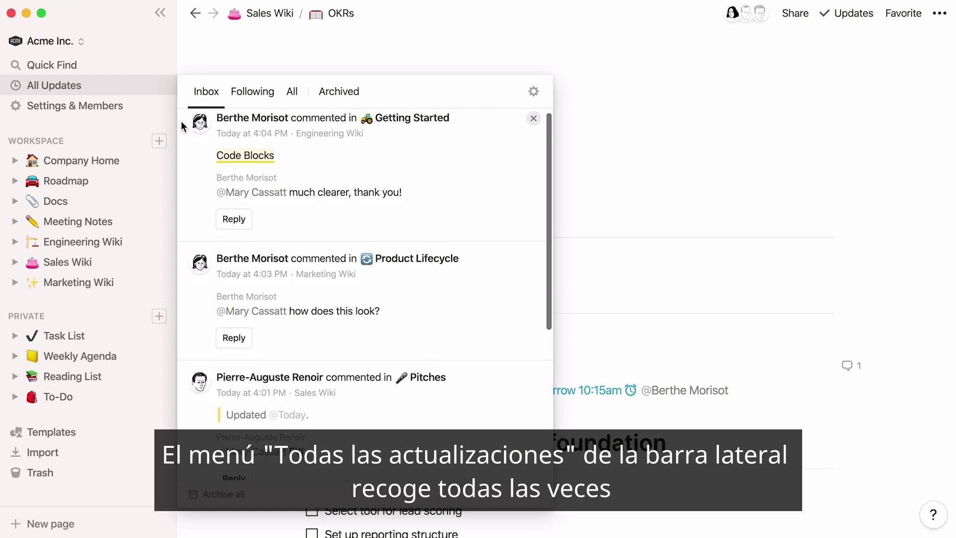
{"action": "scroll", "coordinate": [181, 125], "scroll_direction": "down", "scroll_amount": 1}
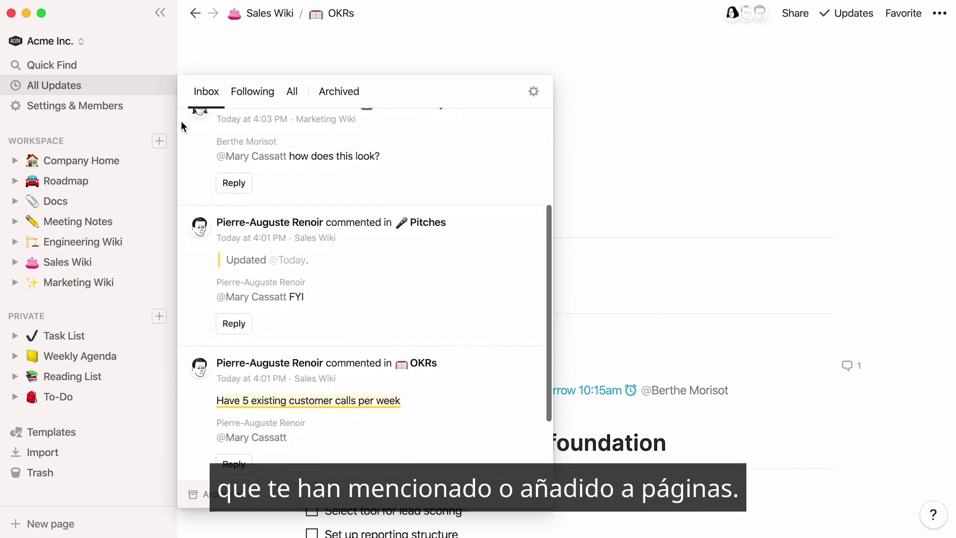
{"action": "left_click", "coordinate": [238, 102]}
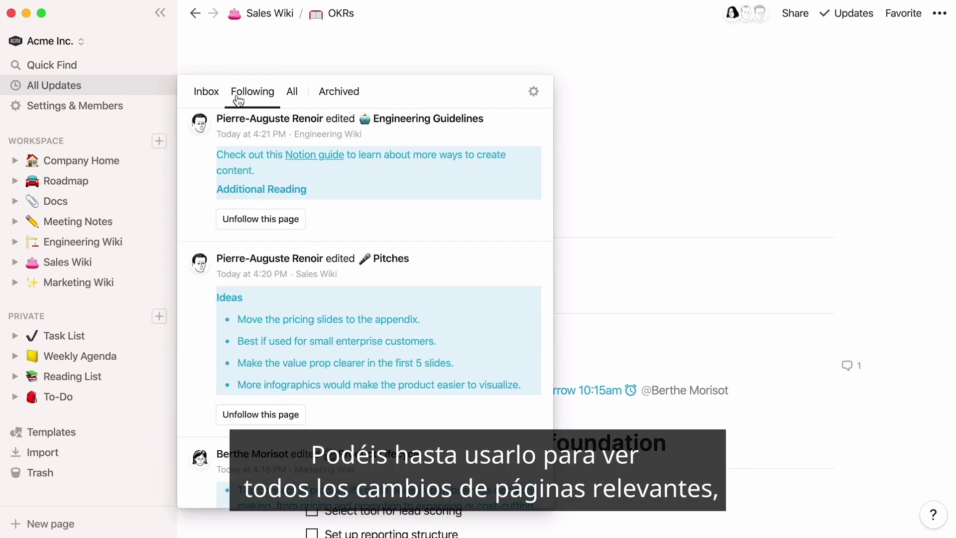
{"action": "scroll", "coordinate": [186, 156], "scroll_direction": "down", "scroll_amount": 2}
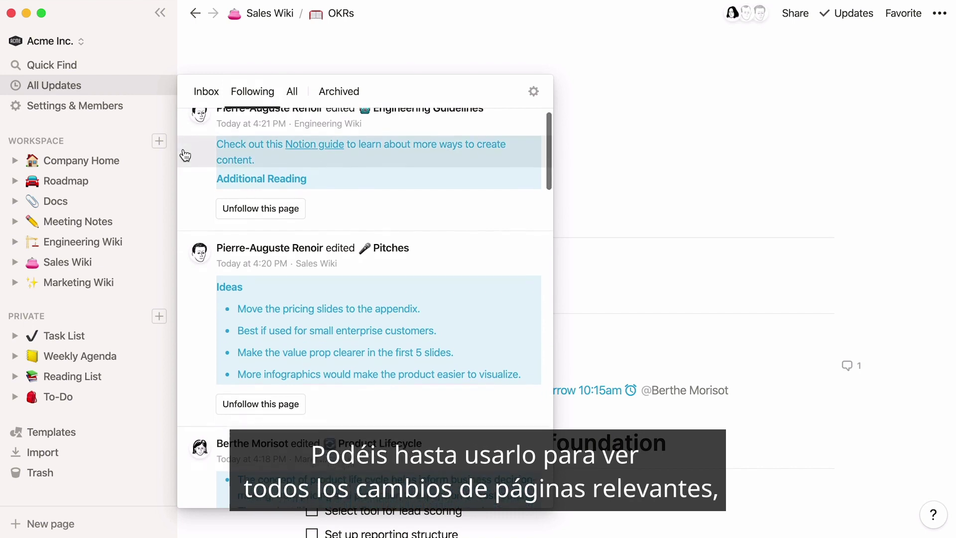
{"action": "scroll", "coordinate": [185, 156], "scroll_direction": "down", "scroll_amount": 2}
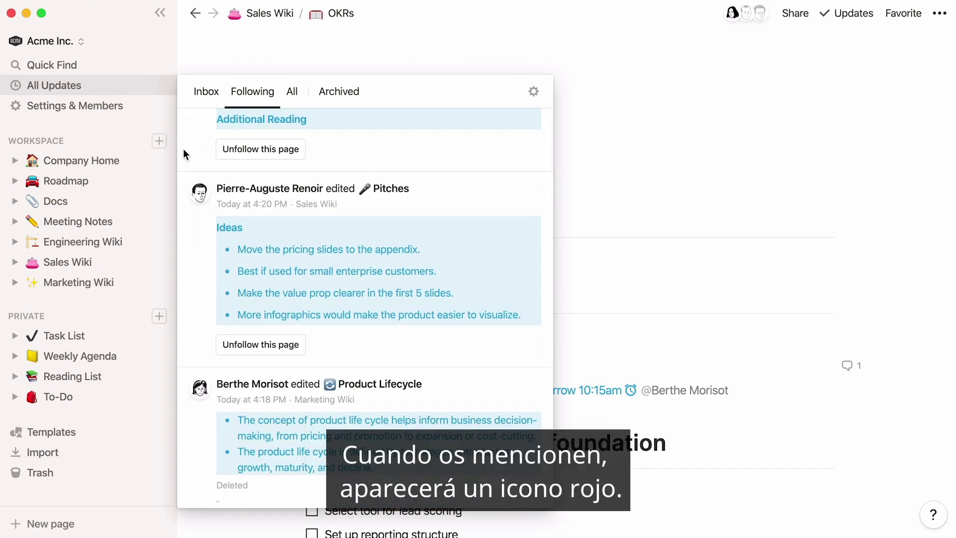
{"action": "scroll", "coordinate": [183, 148], "scroll_direction": "up", "scroll_amount": 4}
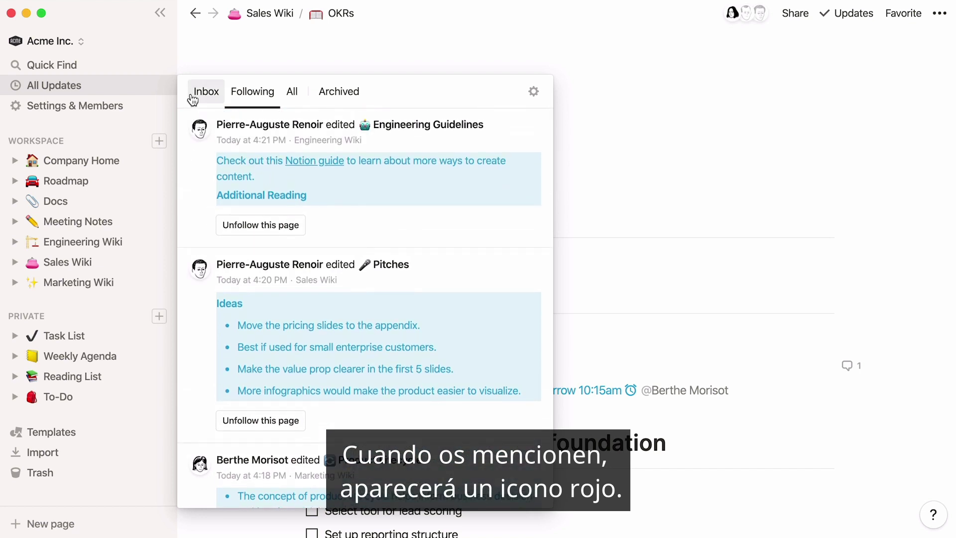
{"action": "left_click", "coordinate": [197, 98]}
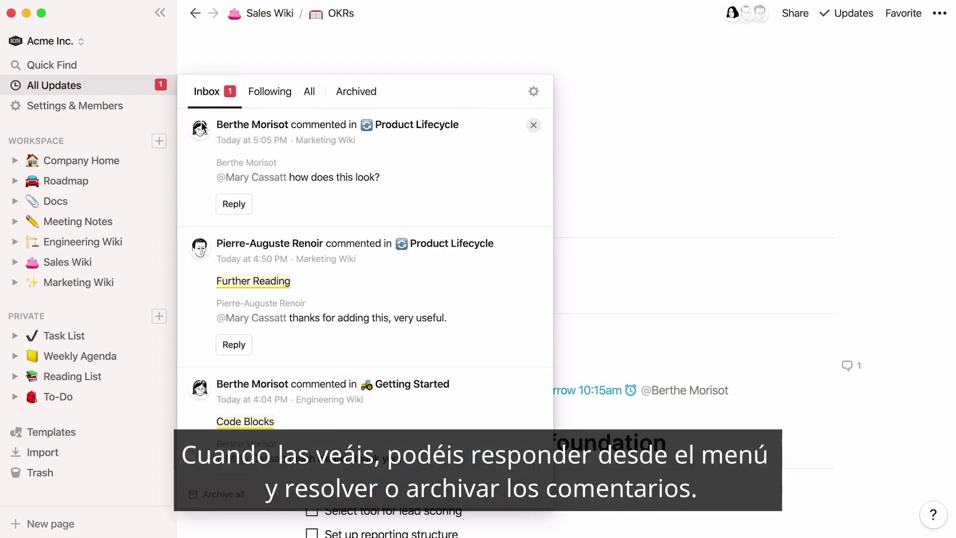
Step: Reply 'Much better!' to the Product Lifecycle comment, resolve it, and archive the notification
{"action": "left_click", "coordinate": [233, 204]}
{"action": "type", "text": "Much better!"}
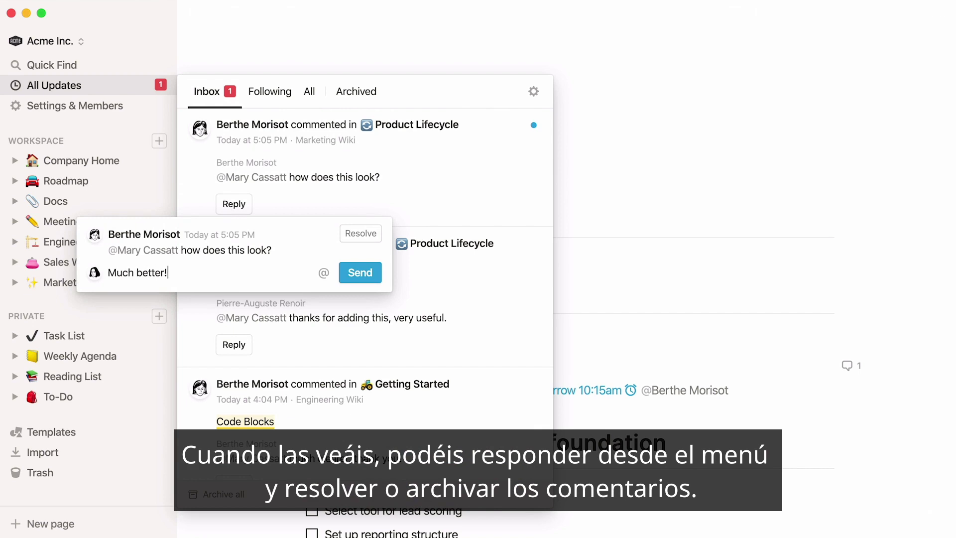
{"action": "left_click", "coordinate": [351, 275]}
{"action": "left_click", "coordinate": [360, 234]}
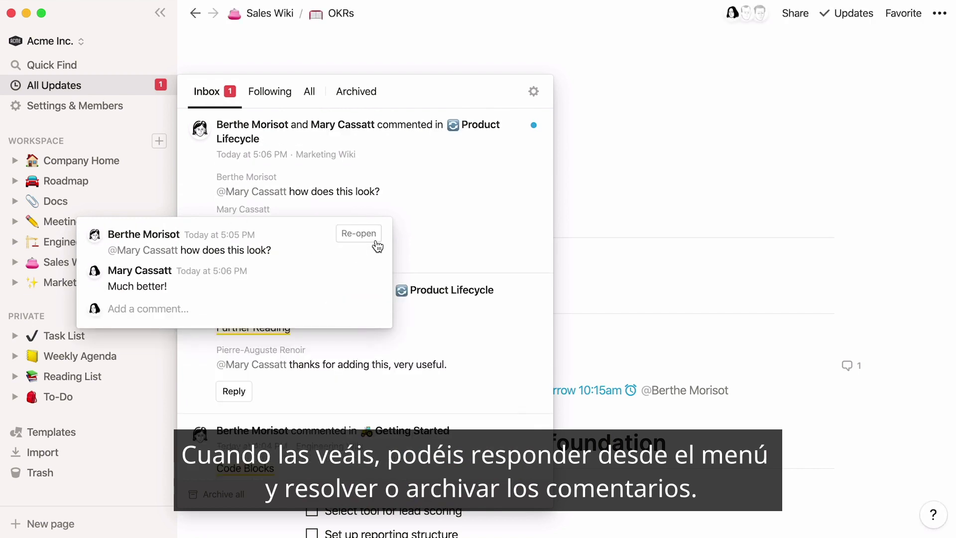
{"action": "left_click", "coordinate": [444, 198]}
{"action": "left_click", "coordinate": [533, 126]}
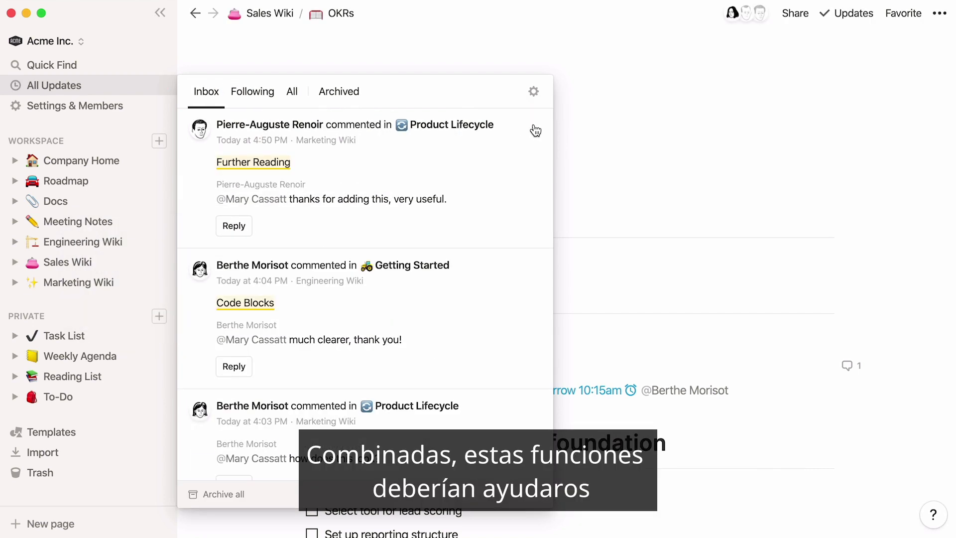
{"action": "left_click", "coordinate": [616, 61]}
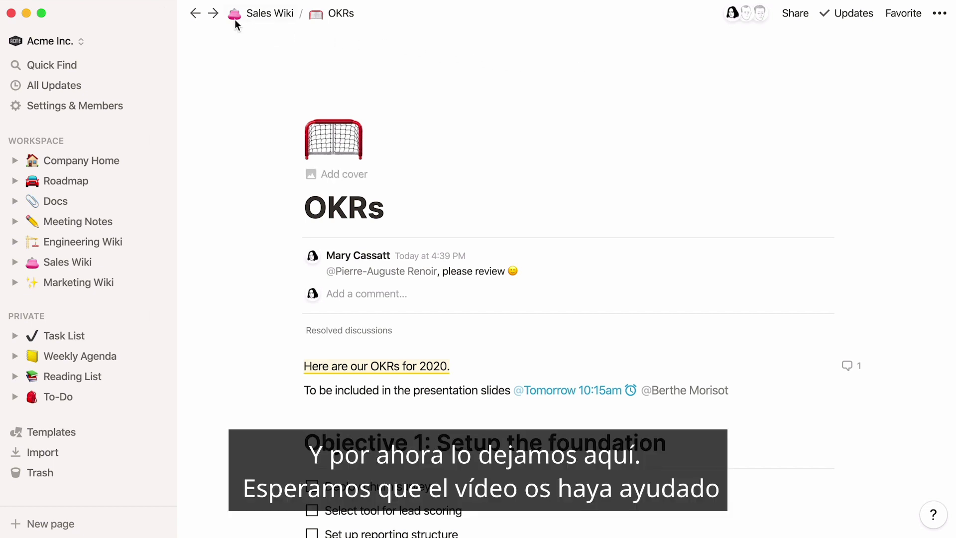
Step: Go forward to the Stand-up 20-05-2020 page, then navigate back to the OKRs page
{"action": "left_click", "coordinate": [217, 17]}
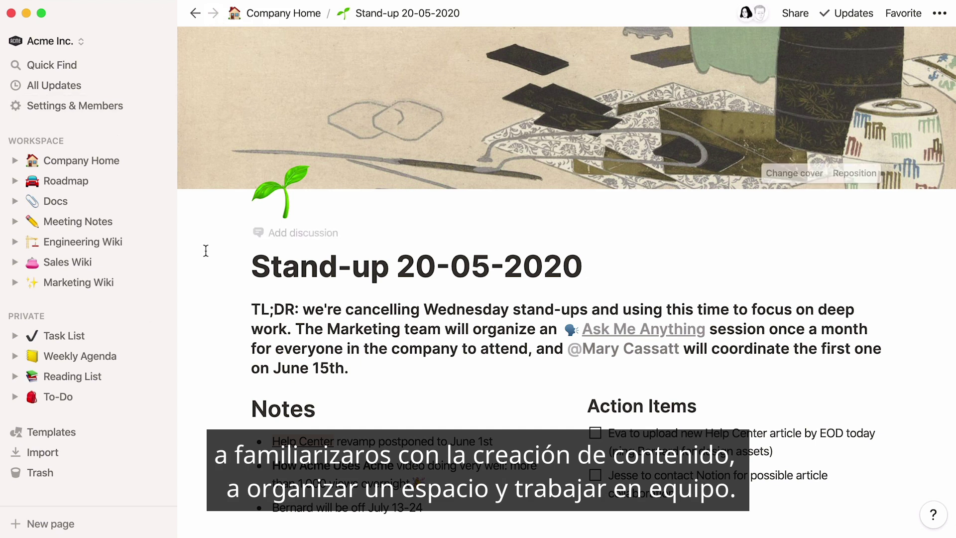
{"action": "left_click", "coordinate": [195, 14]}
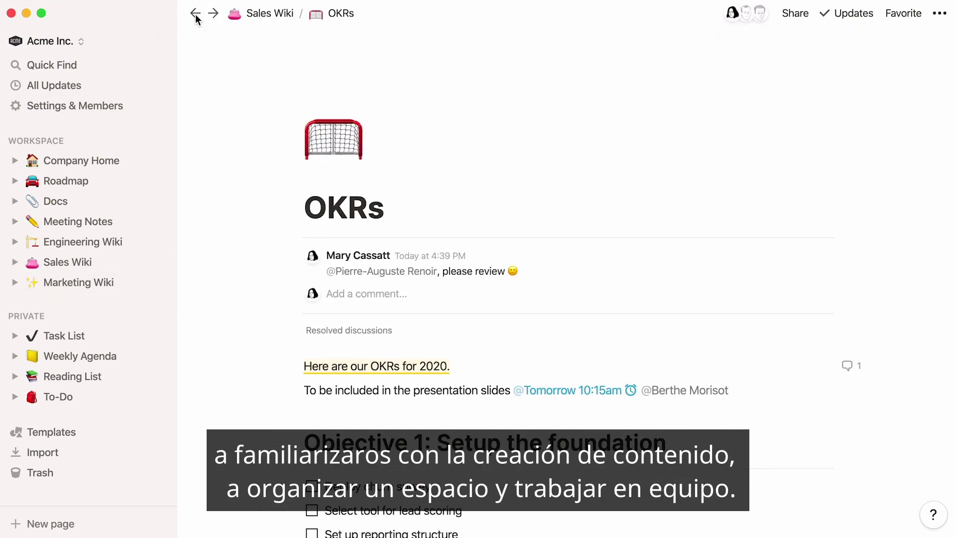